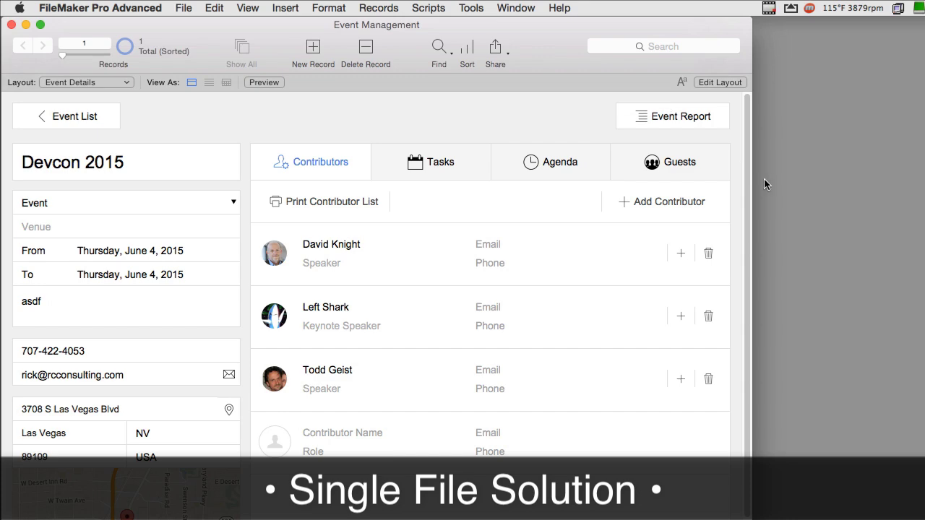
# - Review the file's table definitions and relationships graph in Manage Database
pyautogui.press('super+shift+d')
pyautogui.click(382, 49)
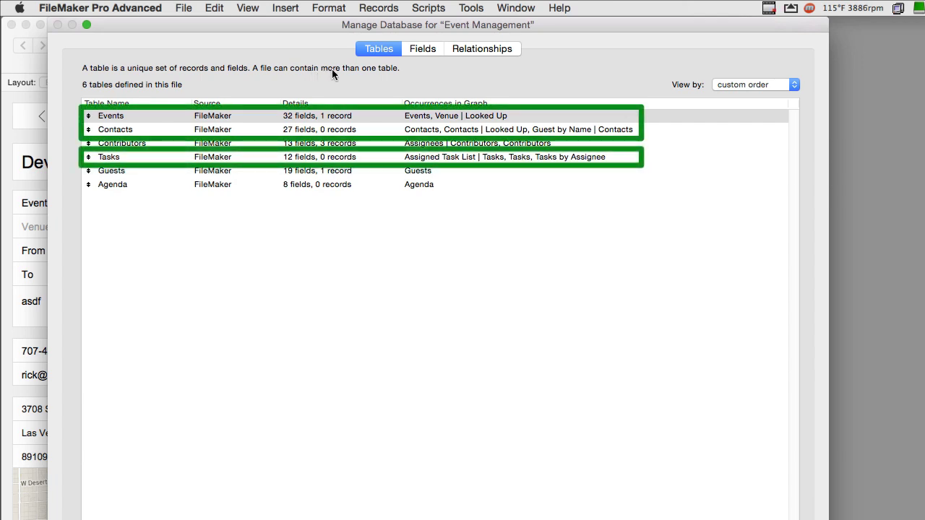
pyautogui.click(479, 50)
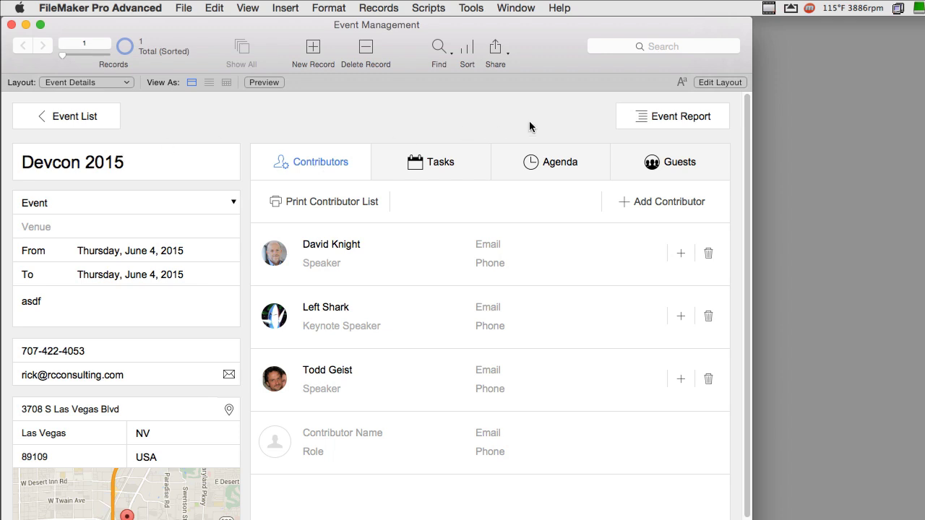
# - Create a new event record named 'Devcon 2016'
pyautogui.click(312, 47)
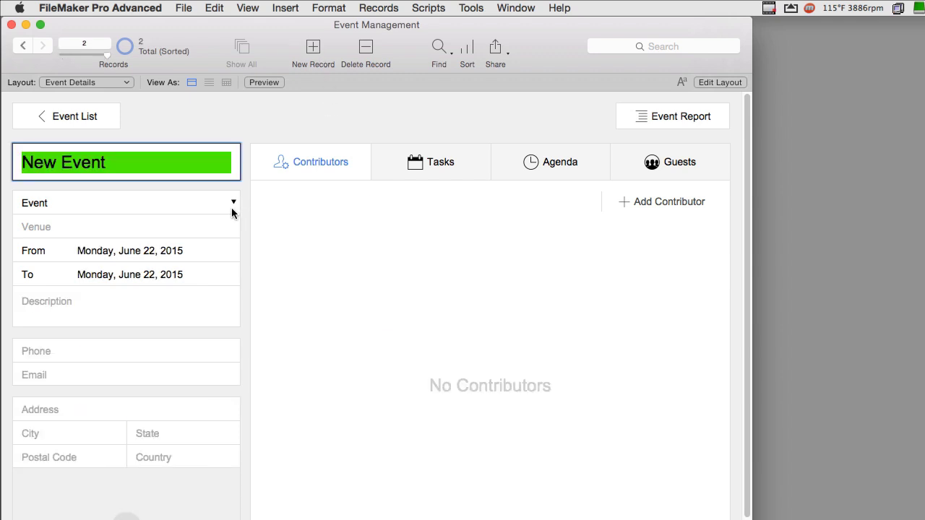
pyautogui.write('Devcon 20')
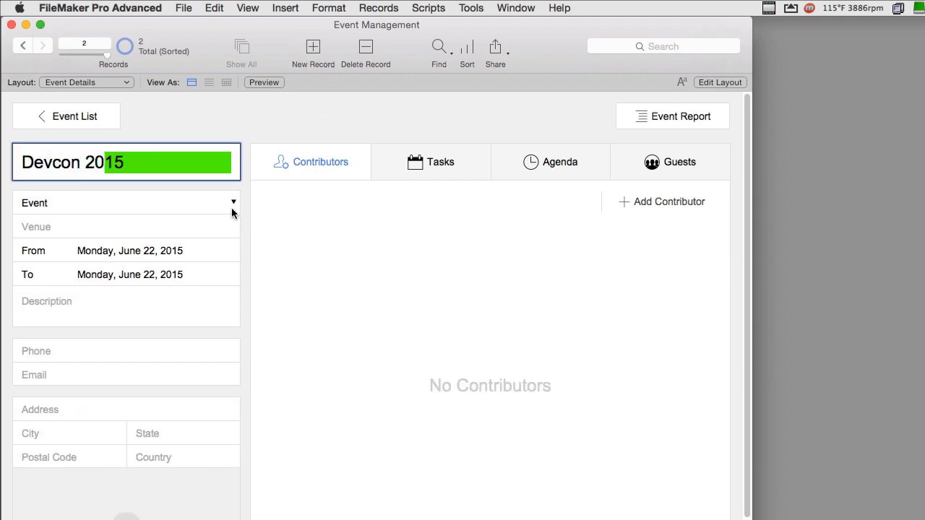
pyautogui.write('16')
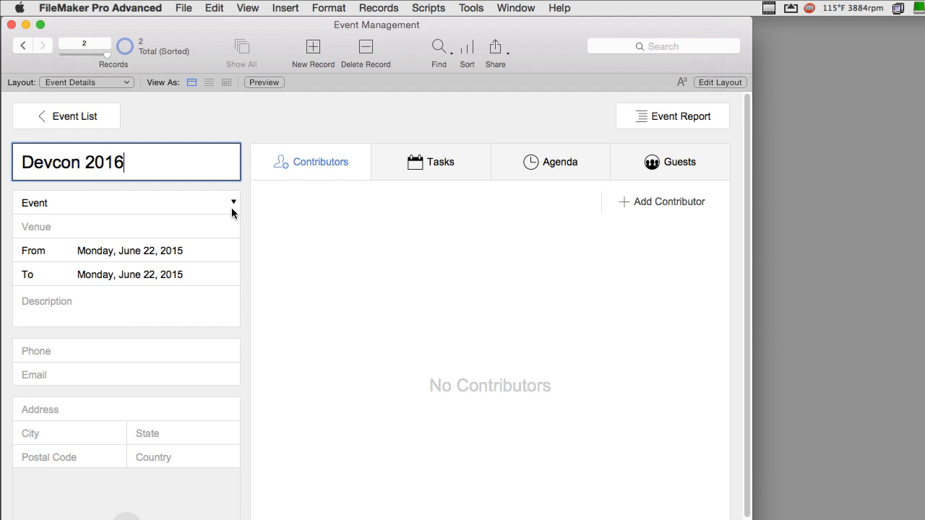
pyautogui.click(402, 127)
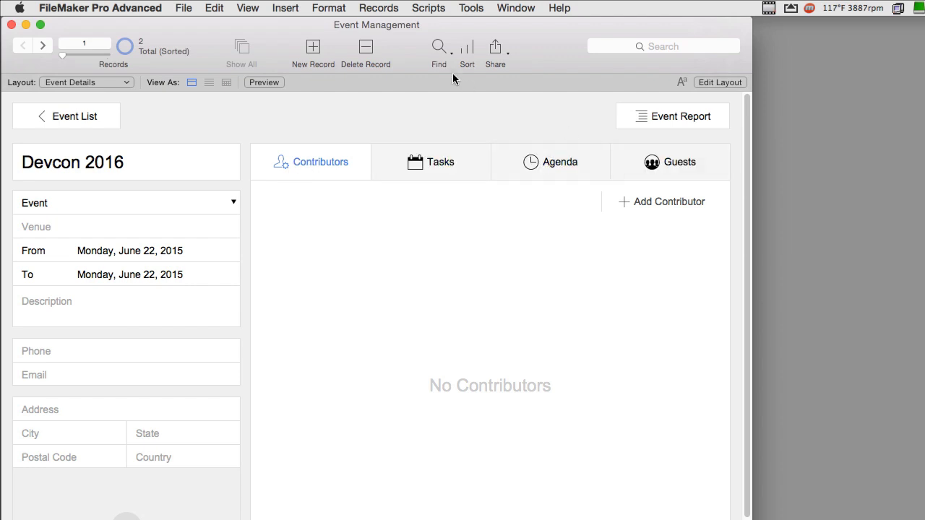
# - In Layout mode, move the tab control left, undo the move, and return to Browse
pyautogui.press('super+l')
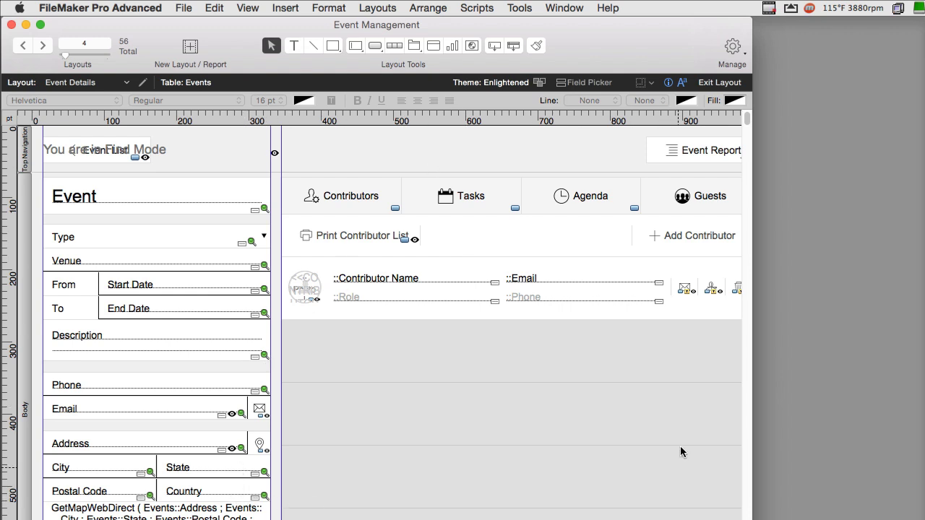
pyautogui.moveTo(752, 289); pyautogui.dragTo(775, 289)
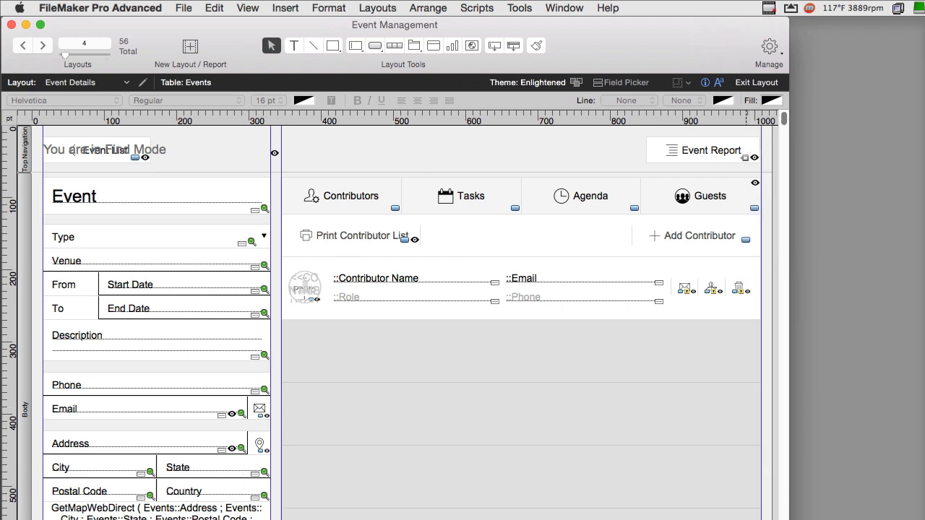
pyautogui.click(525, 209)
pyautogui.moveTo(557, 208); pyautogui.dragTo(518, 209)
pyautogui.press('cmd+z')
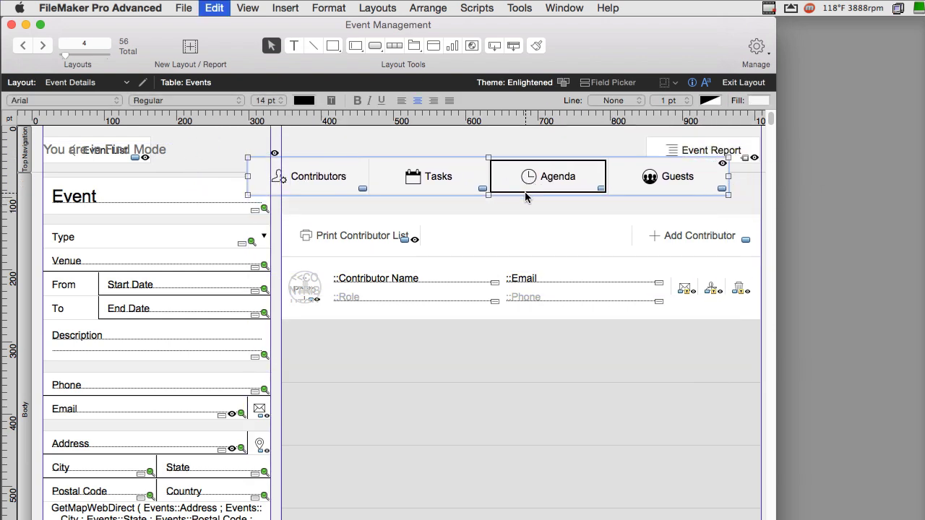
pyautogui.press('super+b')
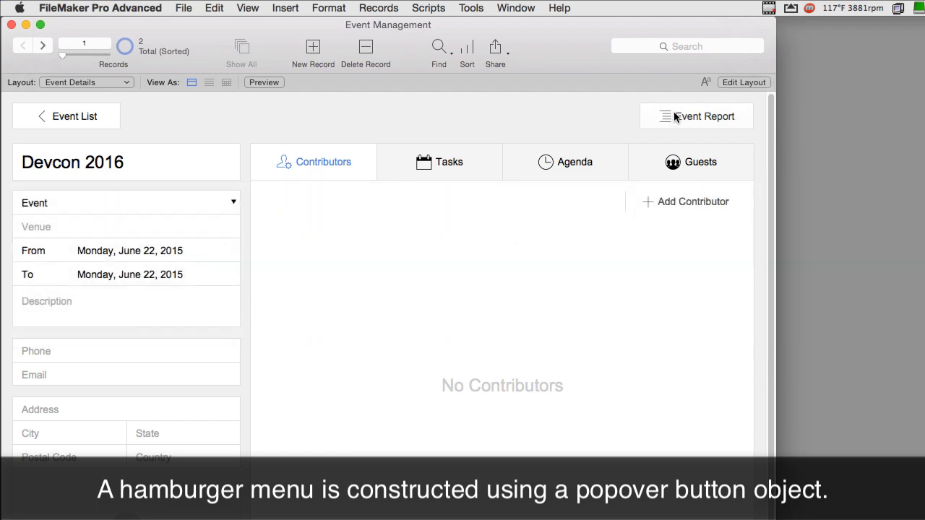
# - Glance at the Event Report options, then go to Devcon 2015 and show its Guests tab
pyautogui.click(689, 119)
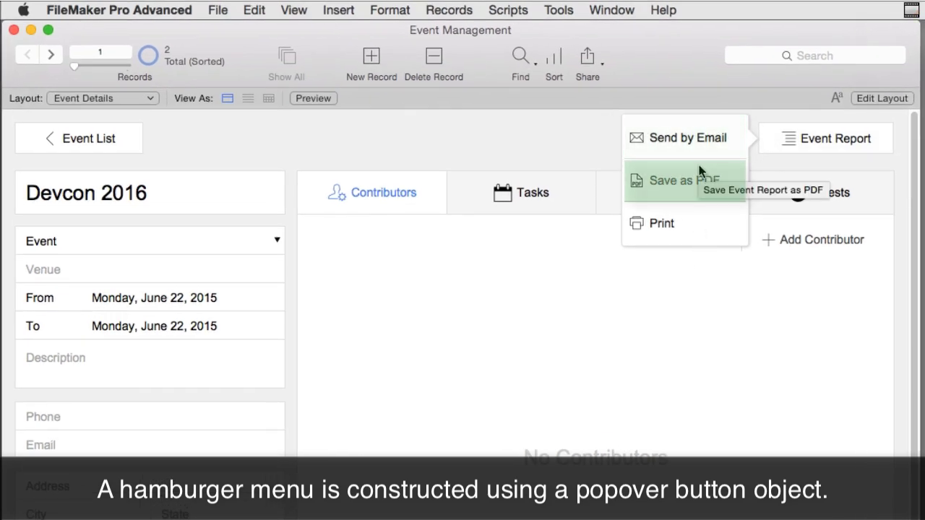
pyautogui.click(538, 147)
pyautogui.click(54, 56)
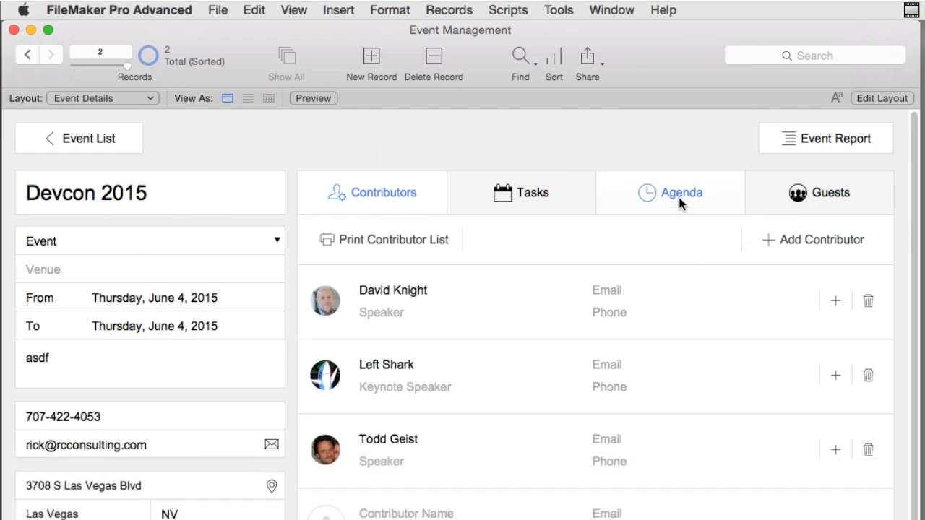
pyautogui.click(795, 199)
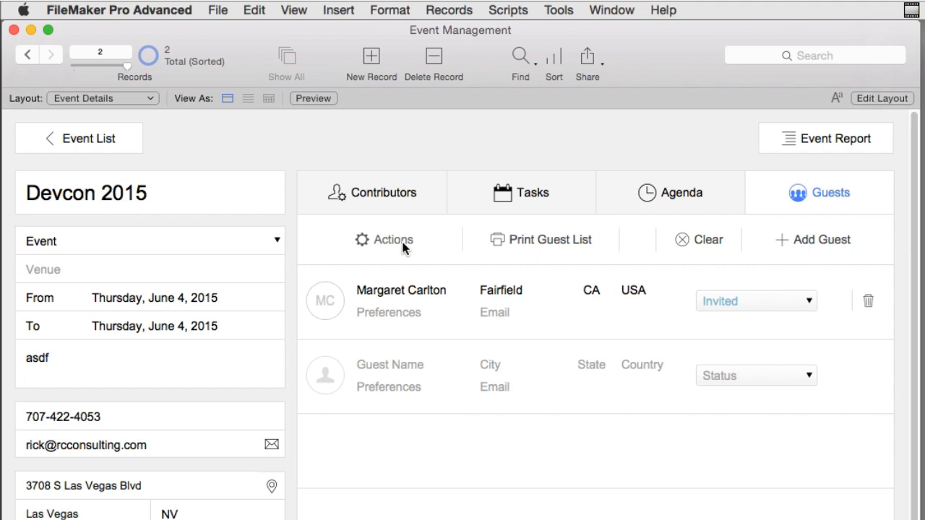
pyautogui.click(403, 244)
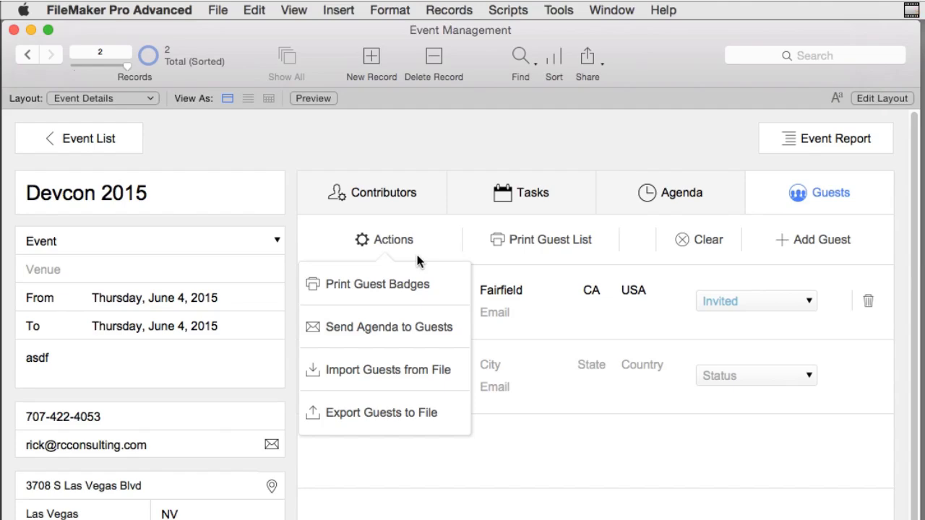
pyautogui.click(394, 244)
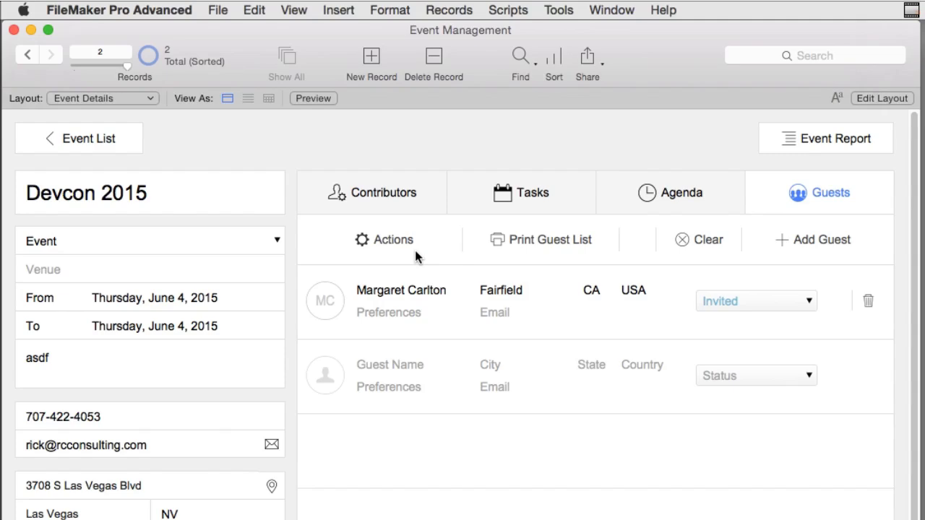
# - Show the Guests Actions popover with badge printing, agenda sending, and guest import/export
pyautogui.click(412, 251)
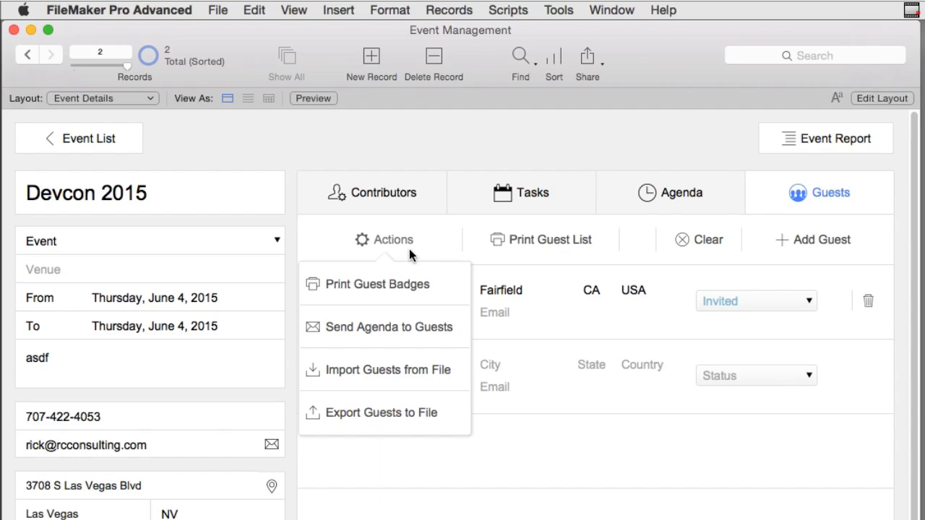
pyautogui.click(429, 152)
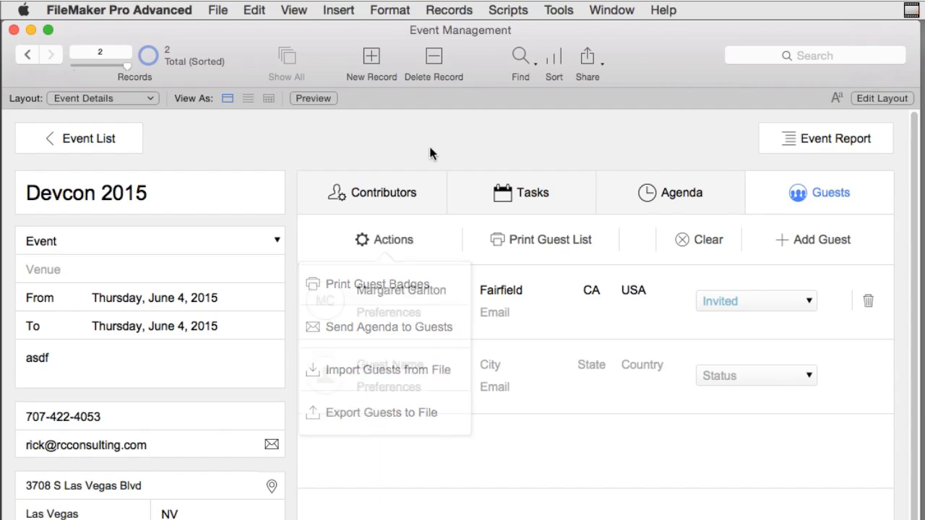
pyautogui.click(373, 242)
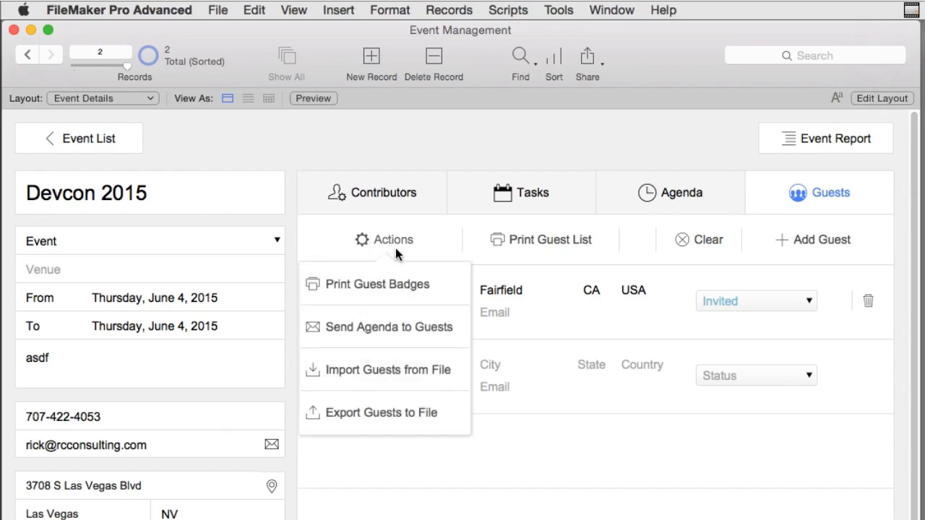
pyautogui.click(394, 240)
pyautogui.click(394, 239)
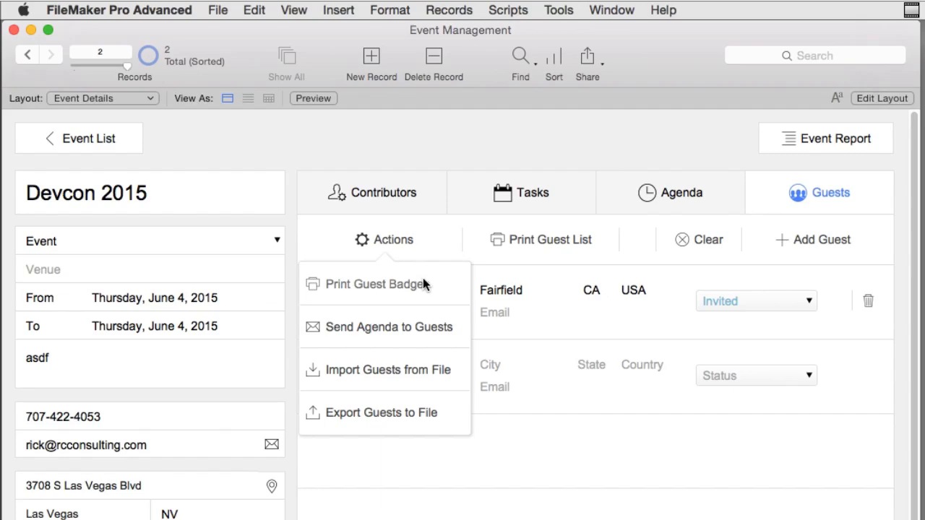
# - In Layout mode, open the guest actions popover and select its agenda, import and export buttons
pyautogui.press('super+l')
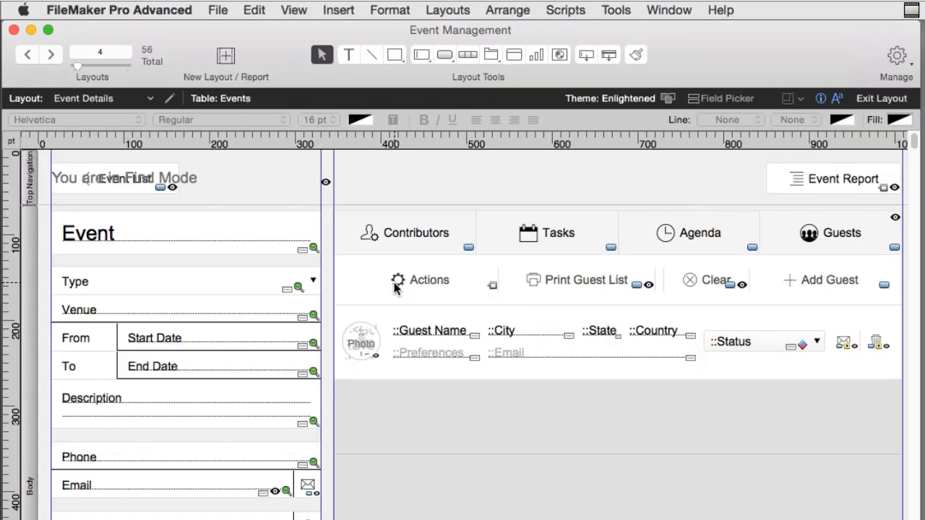
pyautogui.click(399, 283)
pyautogui.click(426, 323)
pyautogui.click(433, 363)
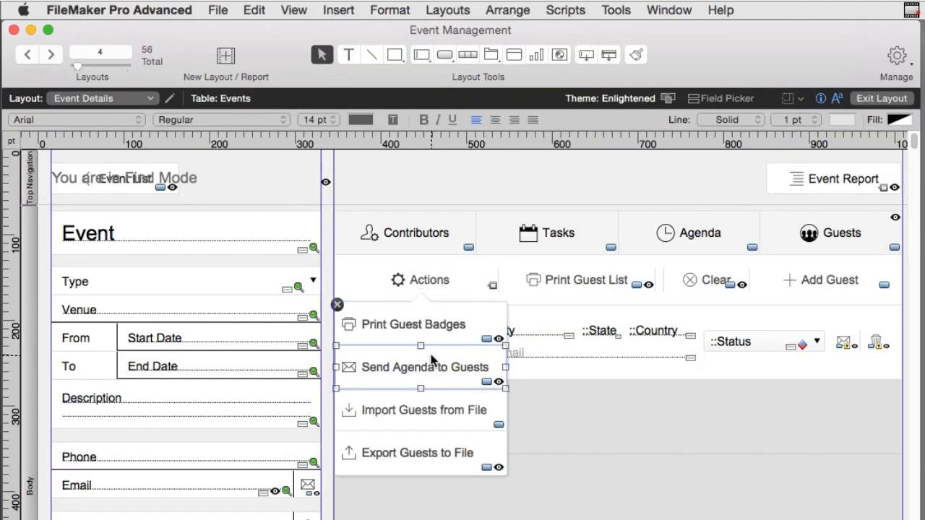
pyautogui.click(434, 411)
pyautogui.click(440, 468)
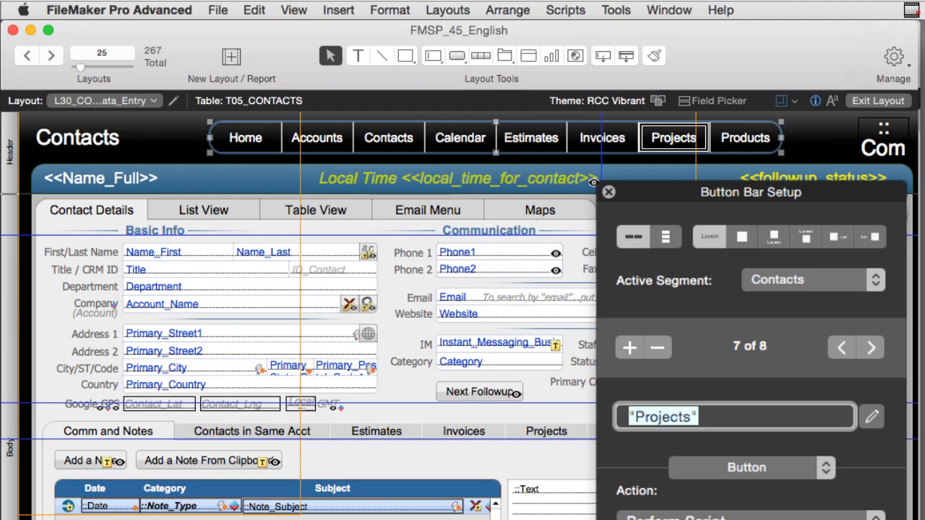
# - Edit the label calculation of the navigation bar's Projects segment
pyautogui.click(871, 416)
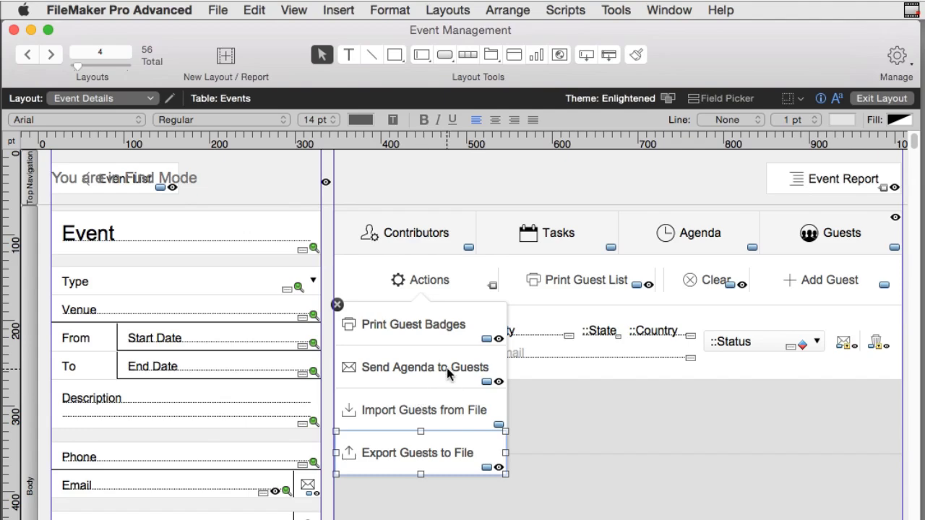
# - Inspect the Print Guest Badges button's Hide object when formula, cancel unchanged, and return to Browse
pyautogui.click(500, 340)
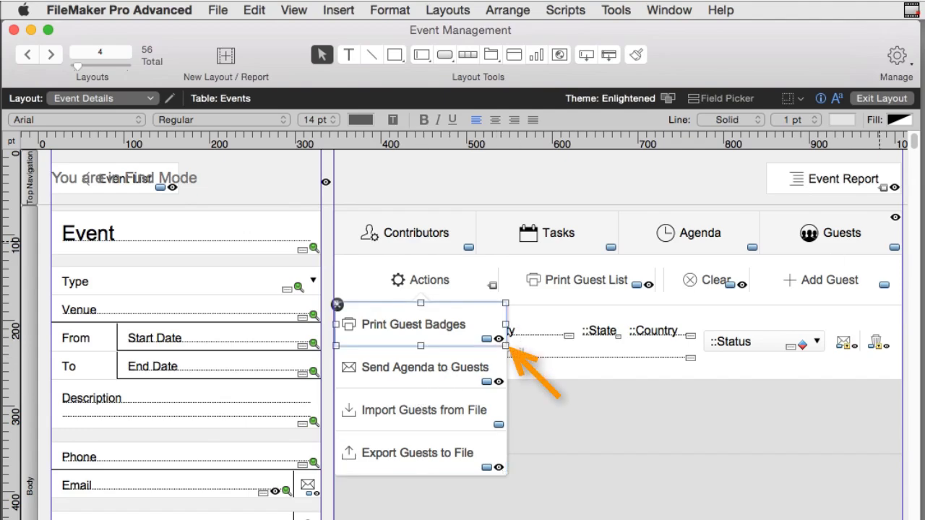
pyautogui.press('super+i')
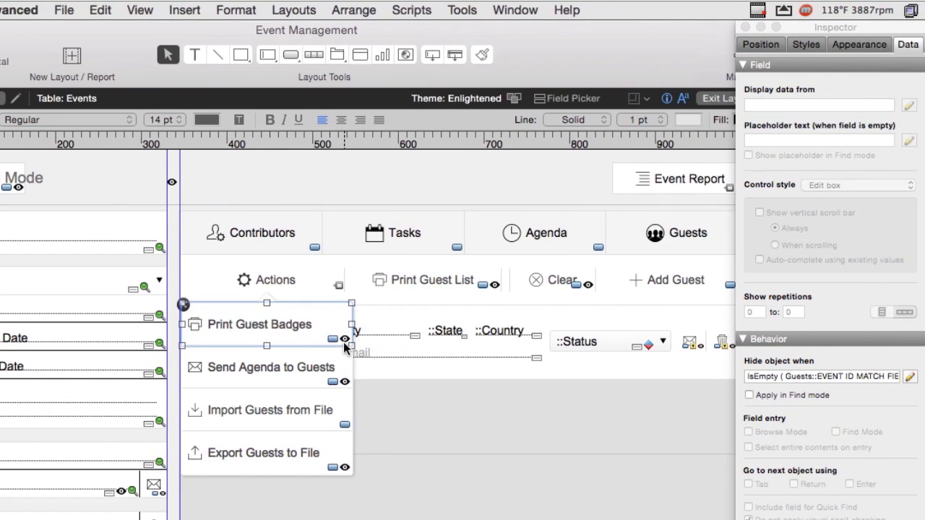
pyautogui.click(909, 377)
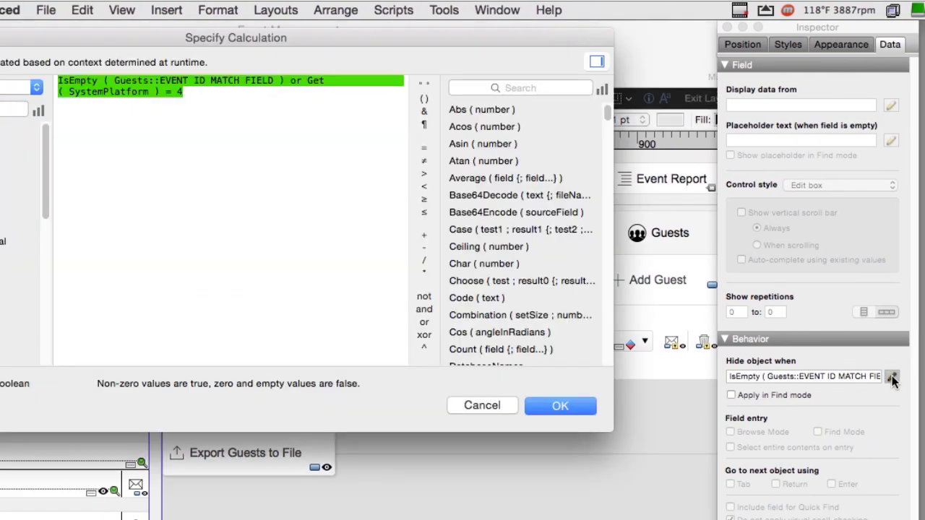
pyautogui.click(275, 213)
pyautogui.press('super+a')
pyautogui.tripleClick(195, 94)
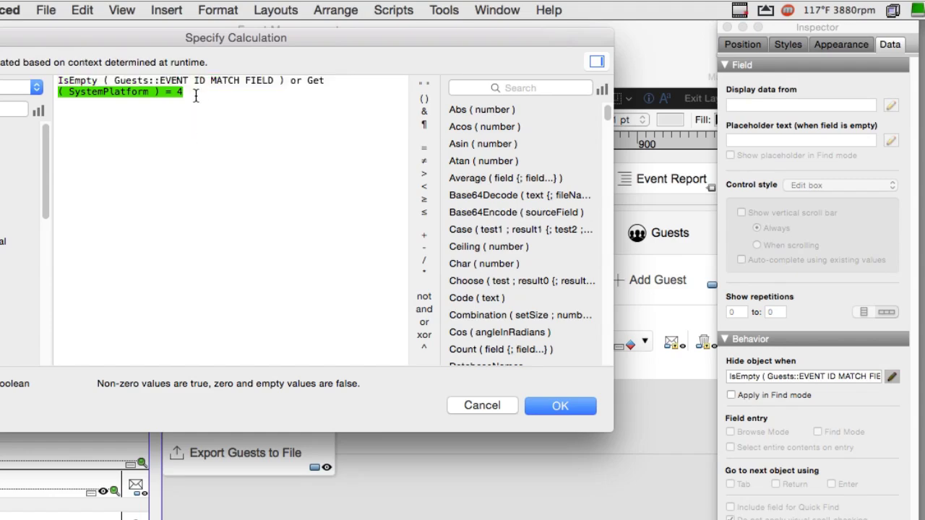
pyautogui.click(286, 79)
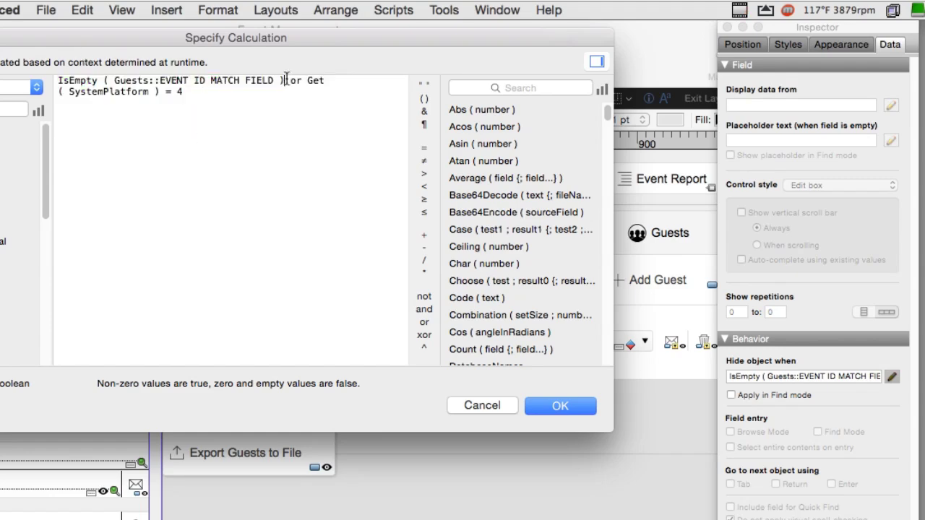
pyautogui.moveTo(286, 79); pyautogui.dragTo(24, 81)
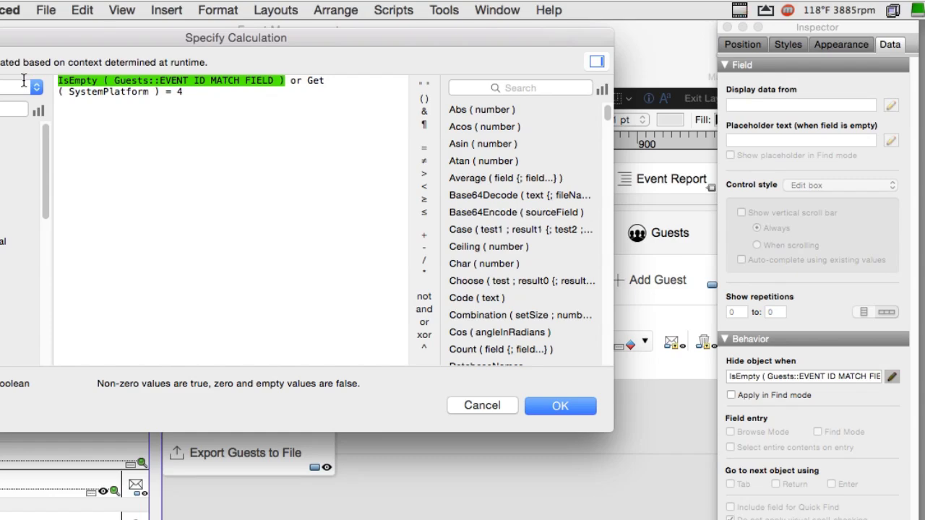
pyautogui.click(506, 405)
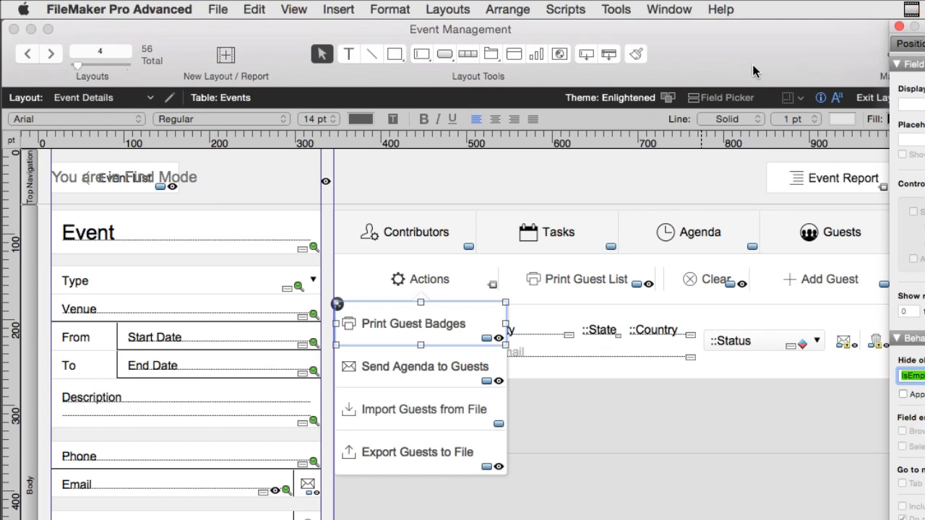
pyautogui.press('super+b')
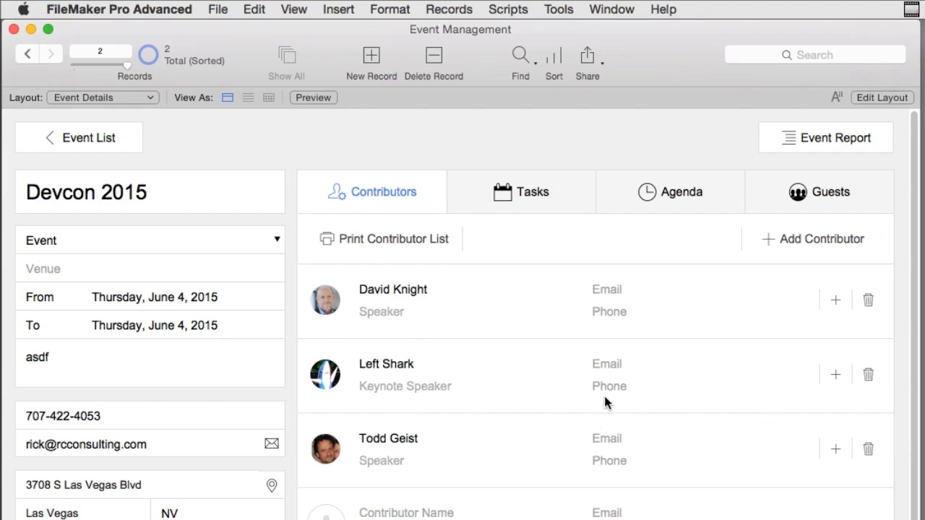
pyautogui.click(414, 388)
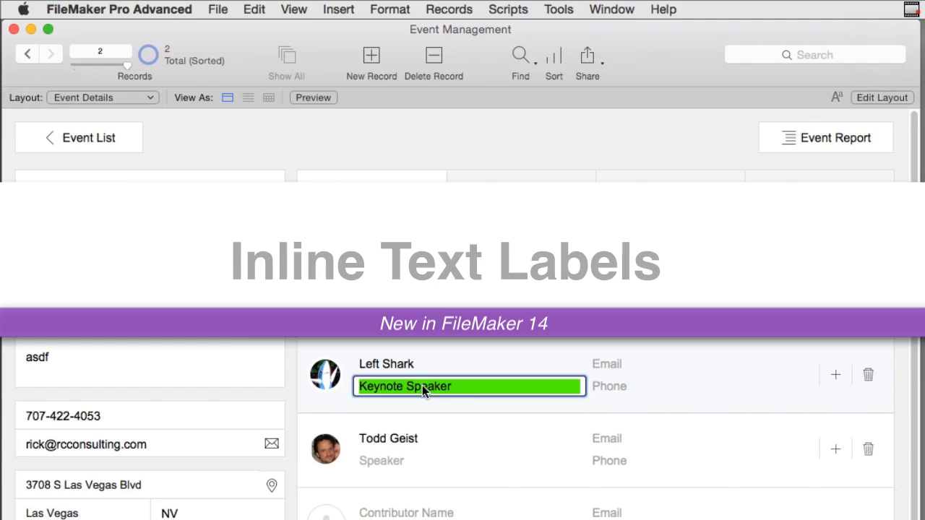
pyautogui.press('super+l')
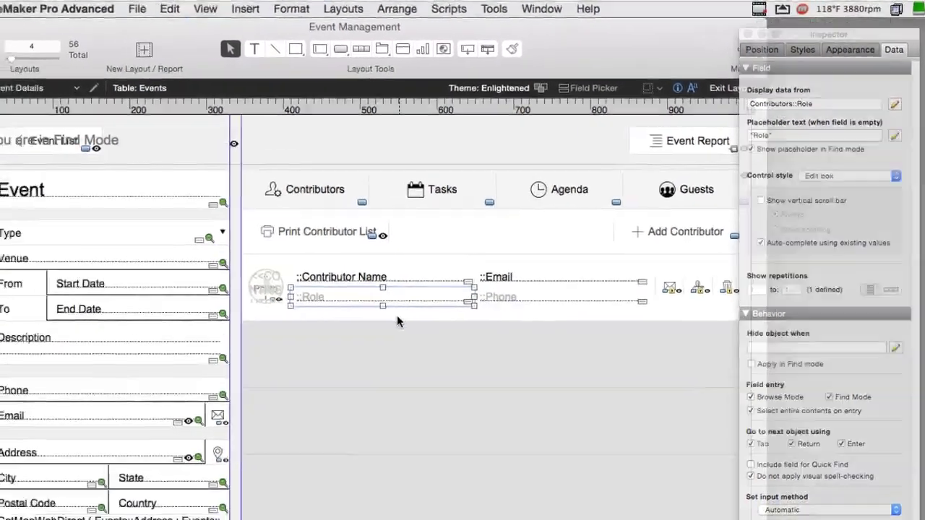
# - Add a new Devcon 2015 contributor by entering their full name
pyautogui.press('super+b')
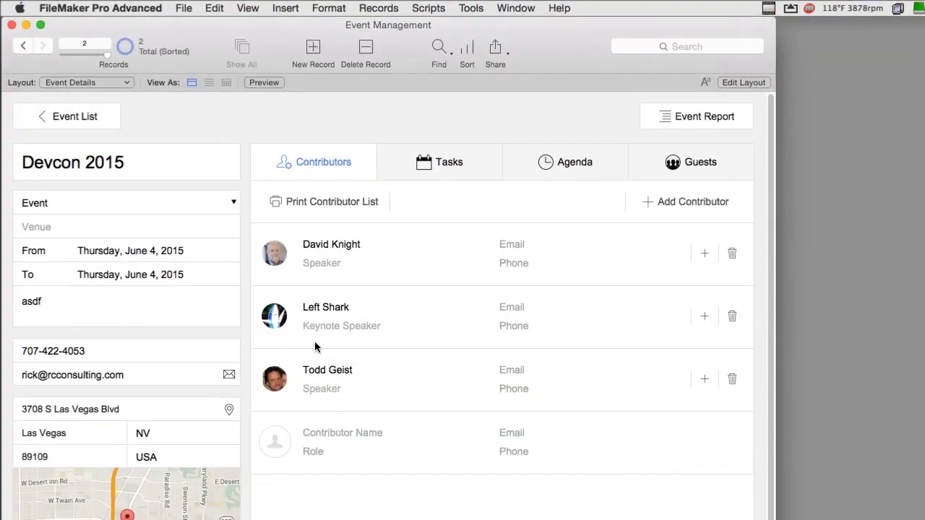
pyautogui.click(341, 432)
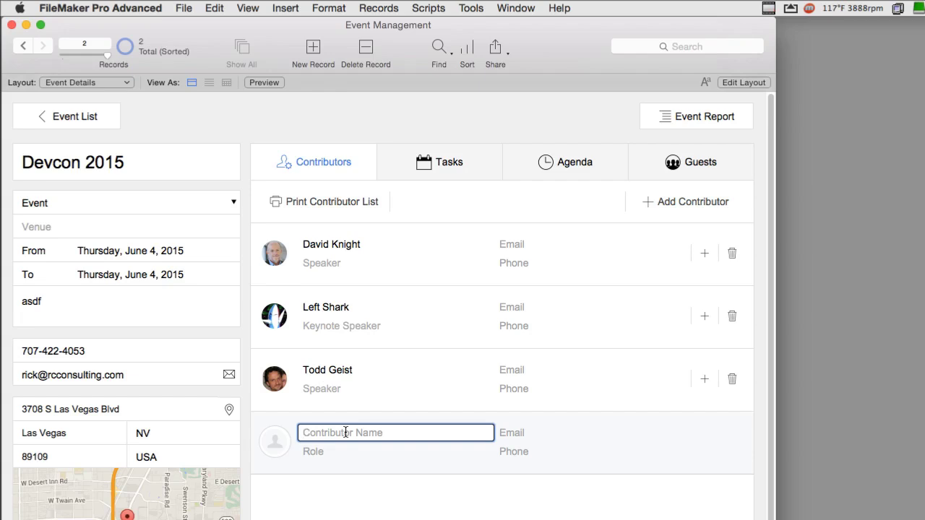
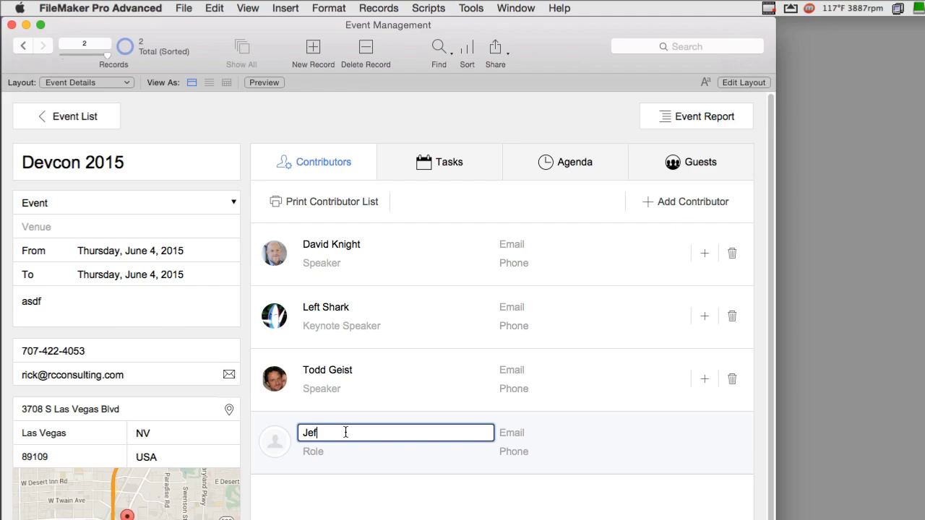
pyautogui.click(342, 466)
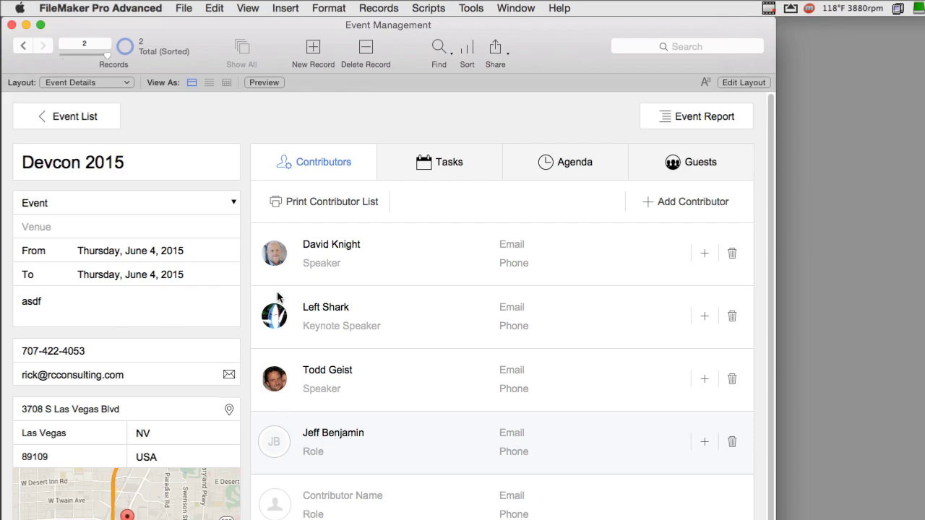
# - Set the new contributor's role to lighting, replacing the initial 'In Charge of Tech Central' text
pyautogui.click(314, 451)
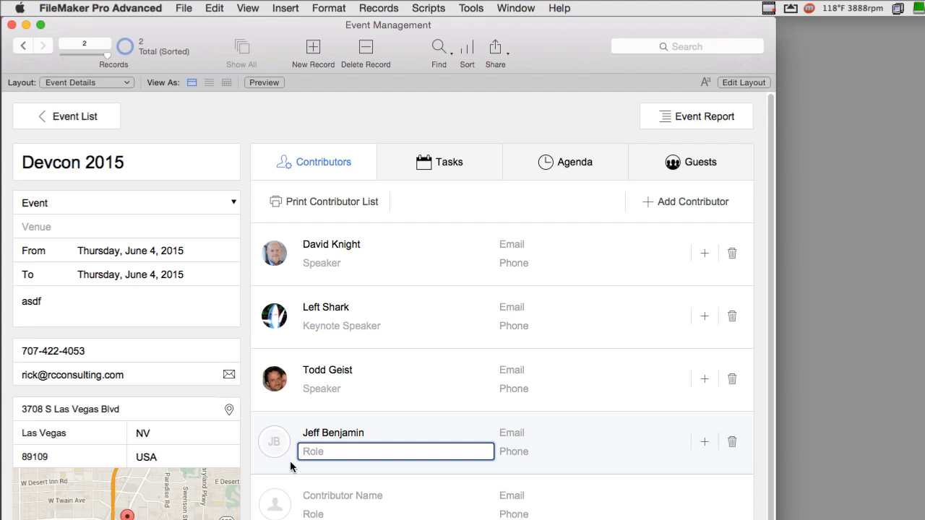
pyautogui.write('In Charge of Tech Central')
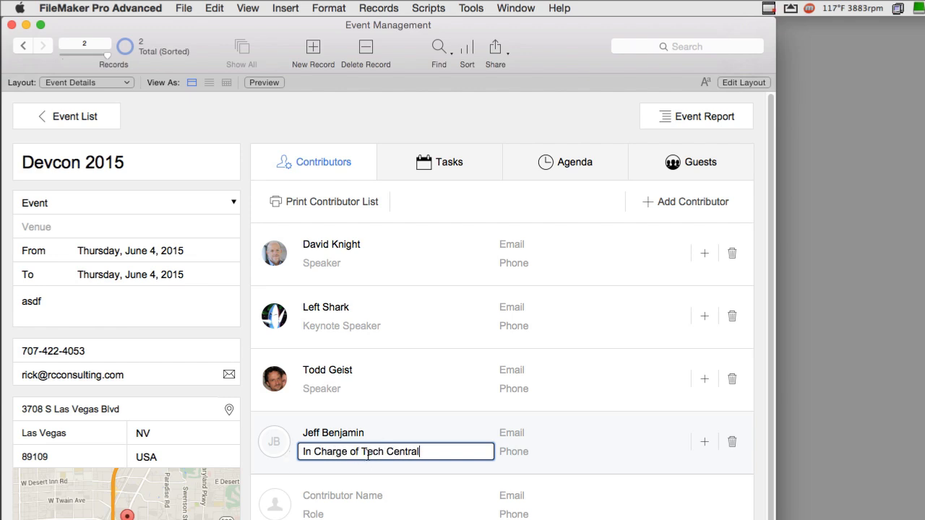
pyautogui.moveTo(360, 452); pyautogui.dragTo(300, 452)
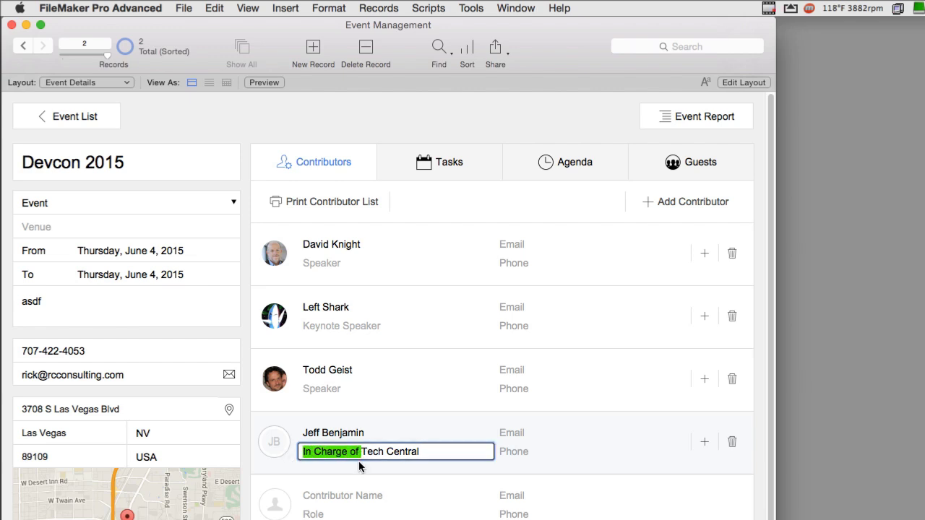
pyautogui.moveTo(358, 462); pyautogui.dragTo(361, 454)
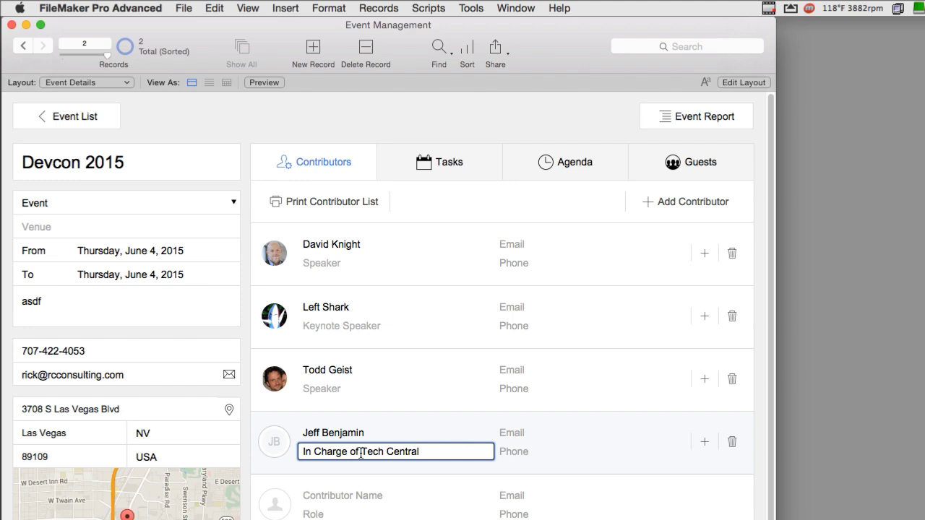
pyautogui.press('super+a')
pyautogui.write('Li')
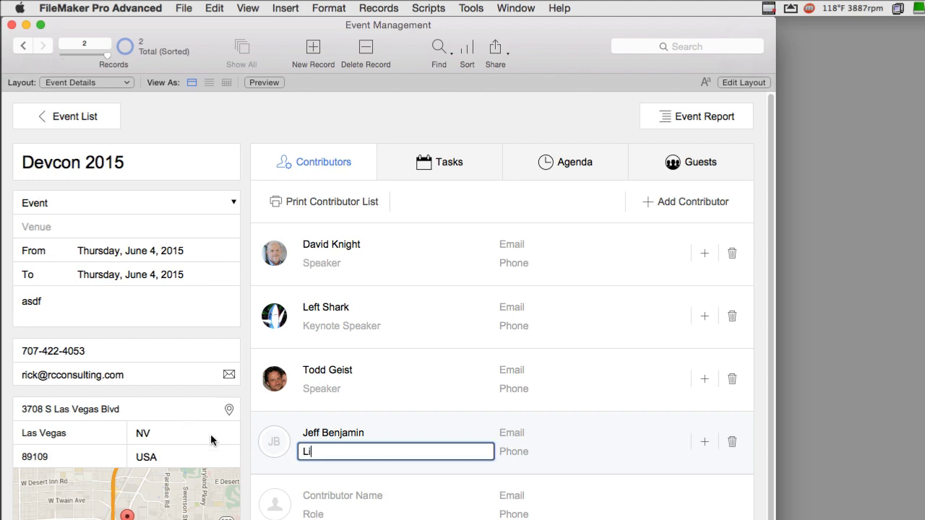
pyautogui.write('gting')
pyautogui.click(312, 465)
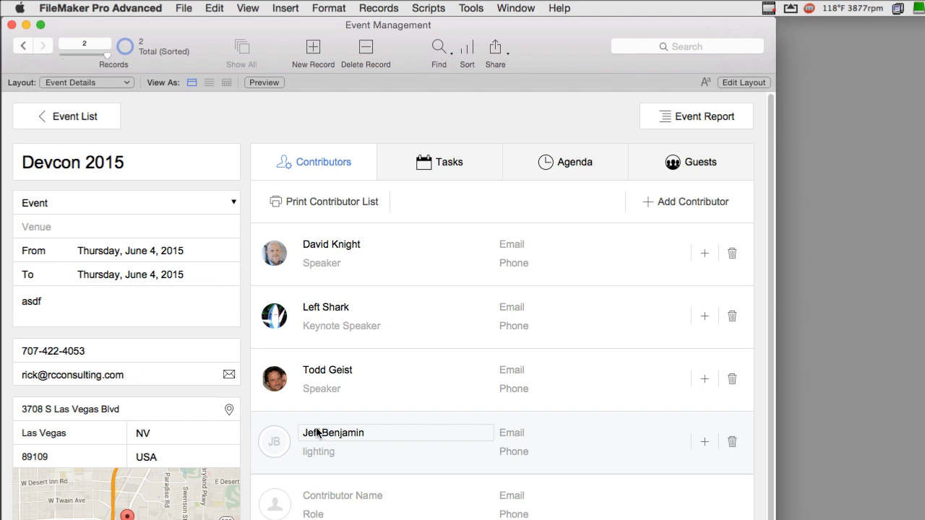
pyautogui.click(330, 452)
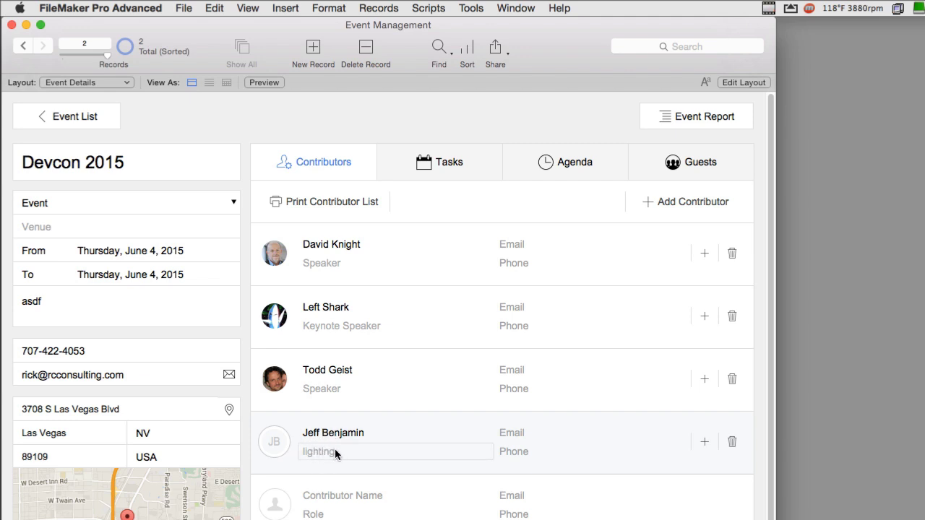
pyautogui.click(444, 467)
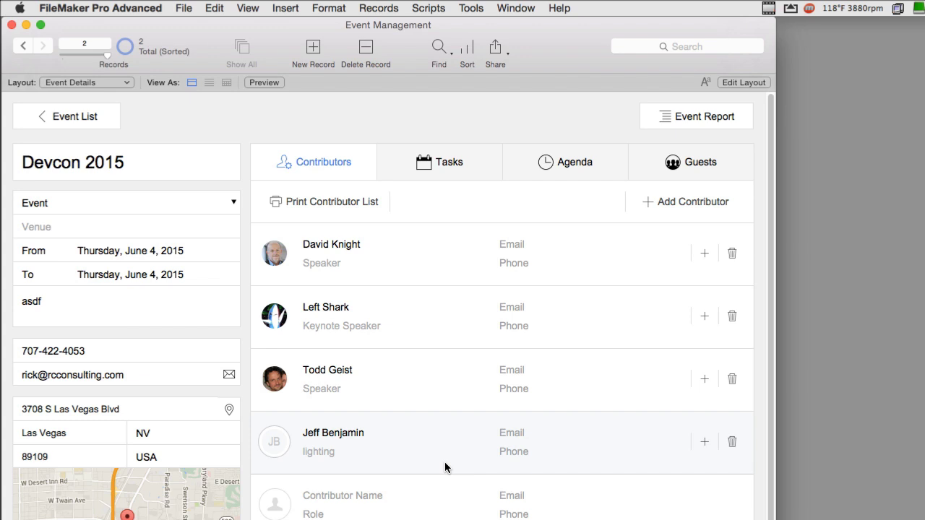
pyautogui.click(513, 455)
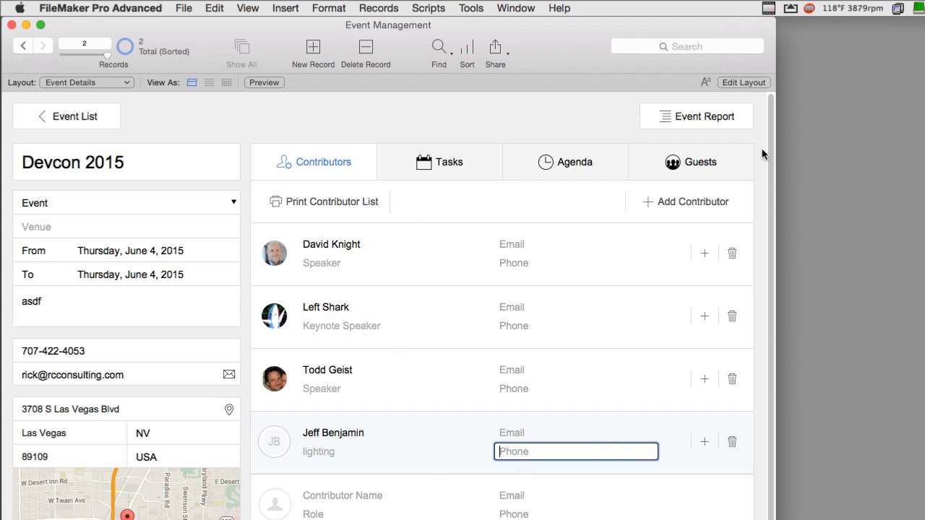
# - Commit the lighting role so the contributors re-sort, glancing at the Event Report options
pyautogui.click(698, 119)
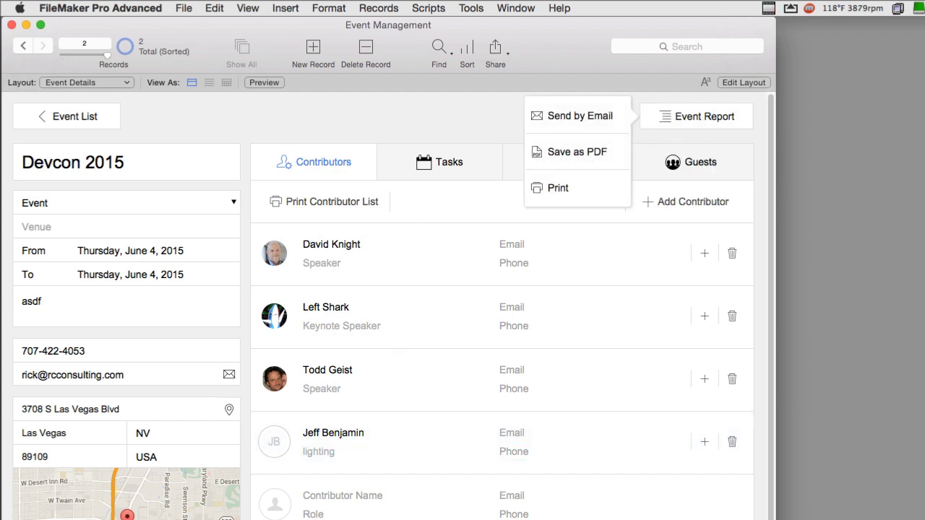
pyautogui.click(326, 458)
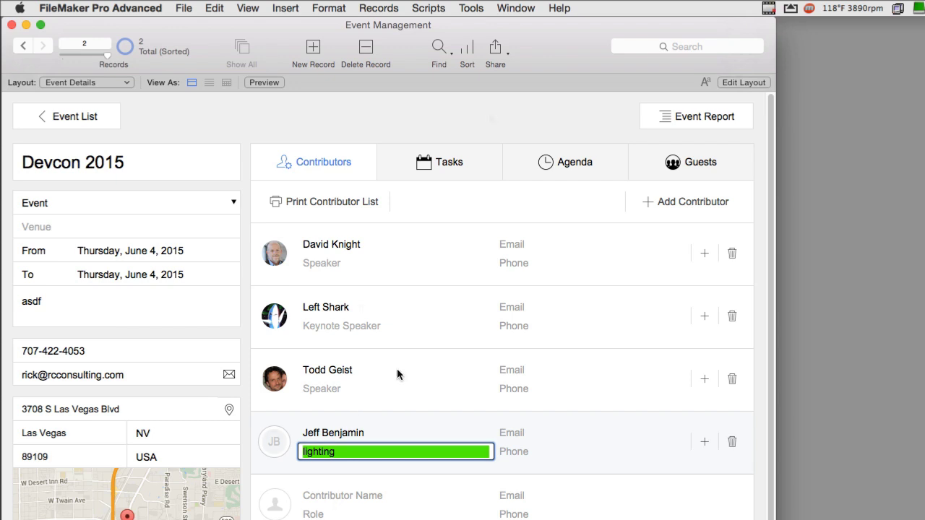
pyautogui.click(489, 118)
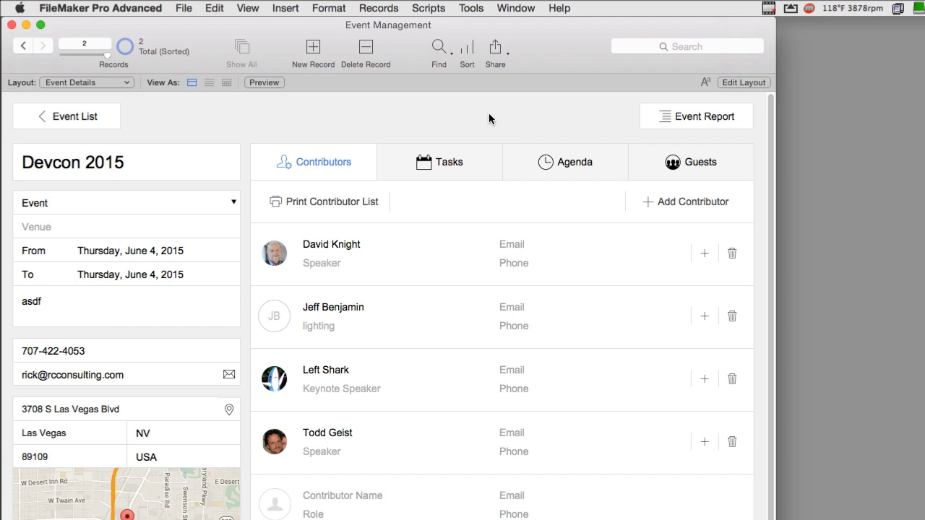
pyautogui.click(685, 120)
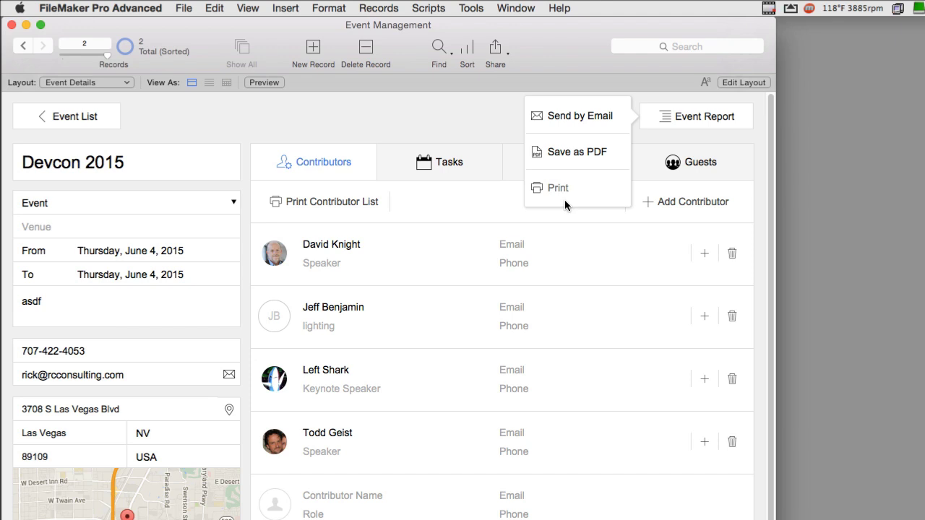
pyautogui.click(510, 165)
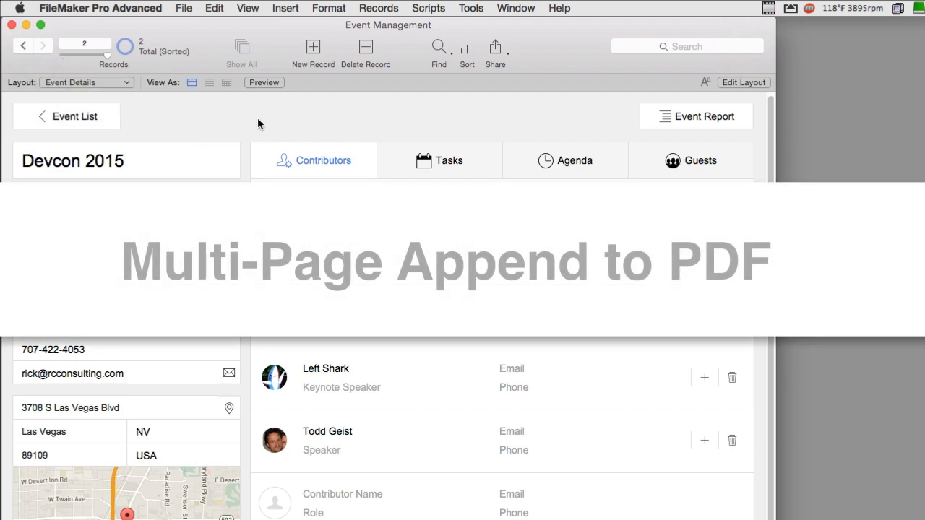
# - In Layout mode, switch to the Event Report printable layout
pyautogui.press('super+l')
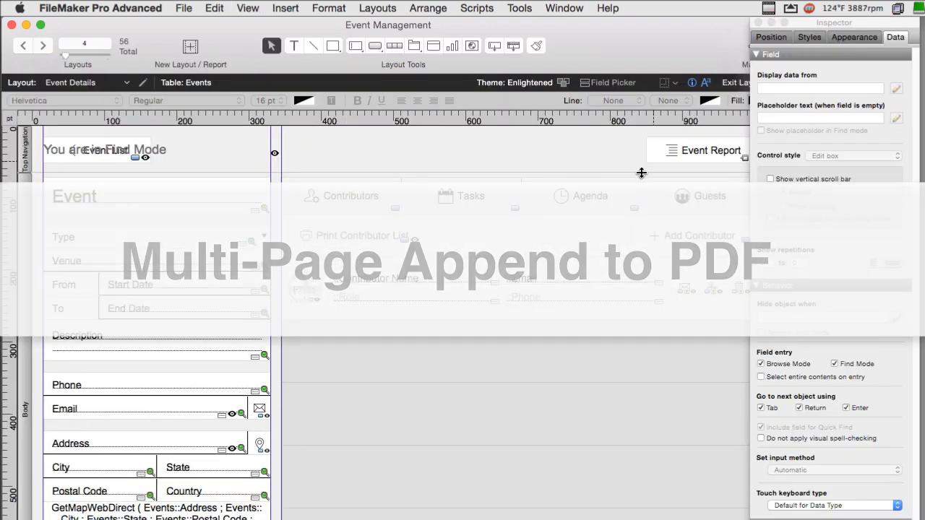
pyautogui.click(108, 83)
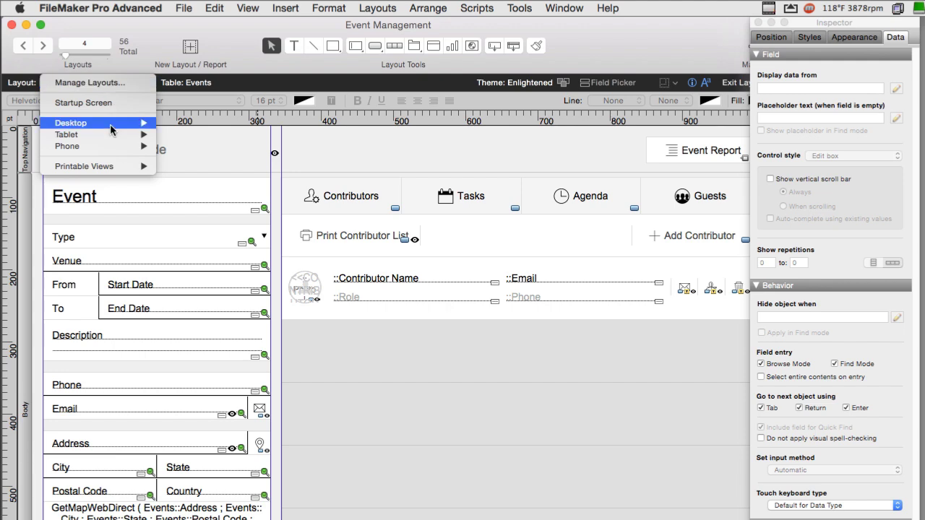
pyautogui.moveTo(112, 166)
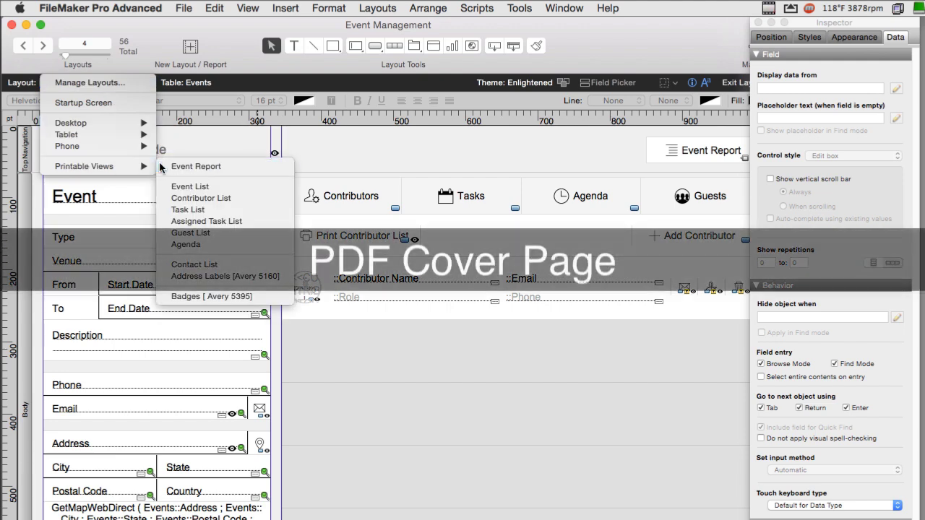
pyautogui.click(189, 166)
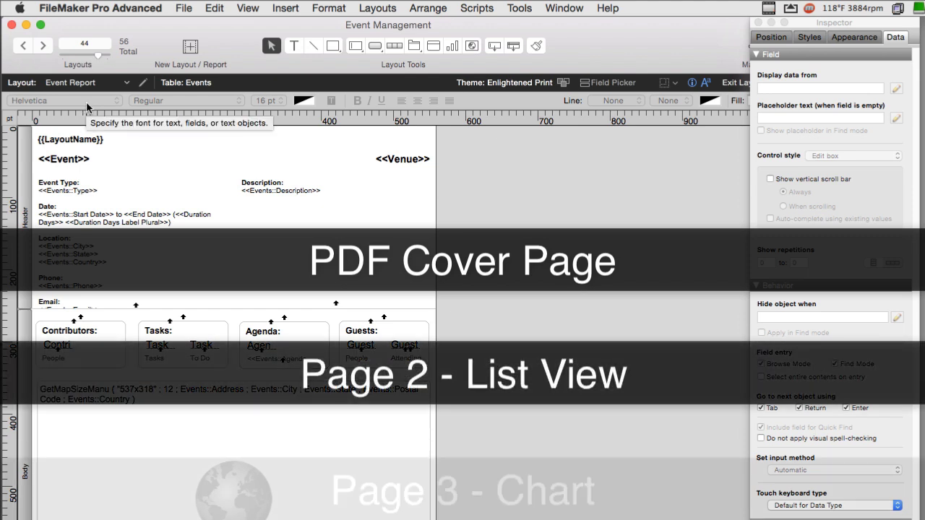
pyautogui.click(98, 83)
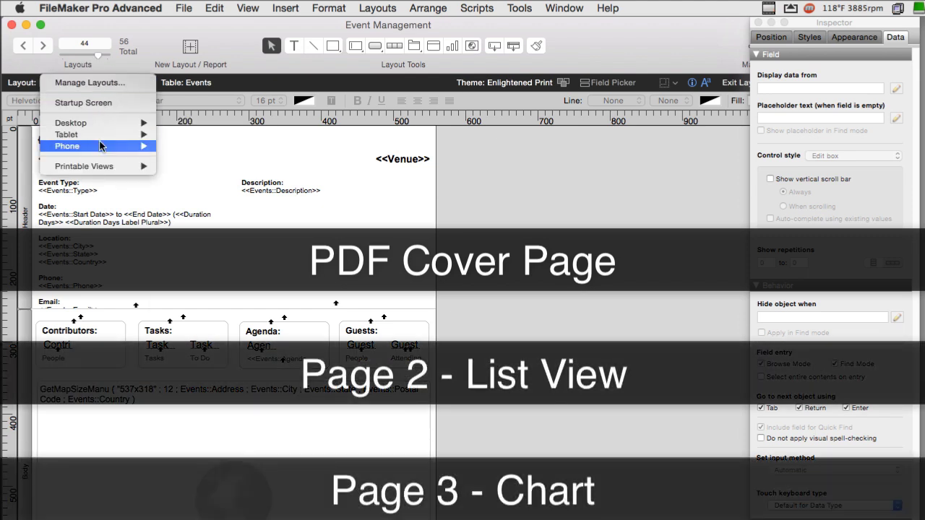
pyautogui.moveTo(100, 147)
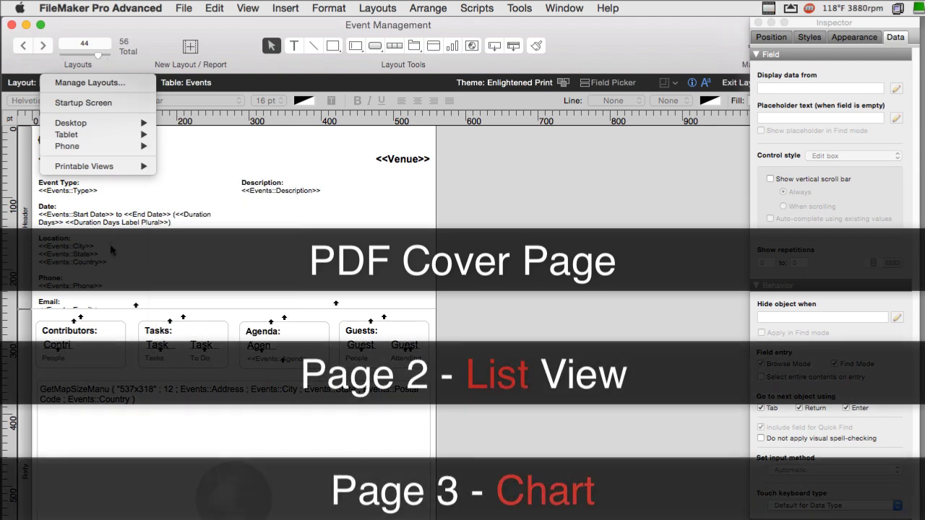
pyautogui.click(299, 236)
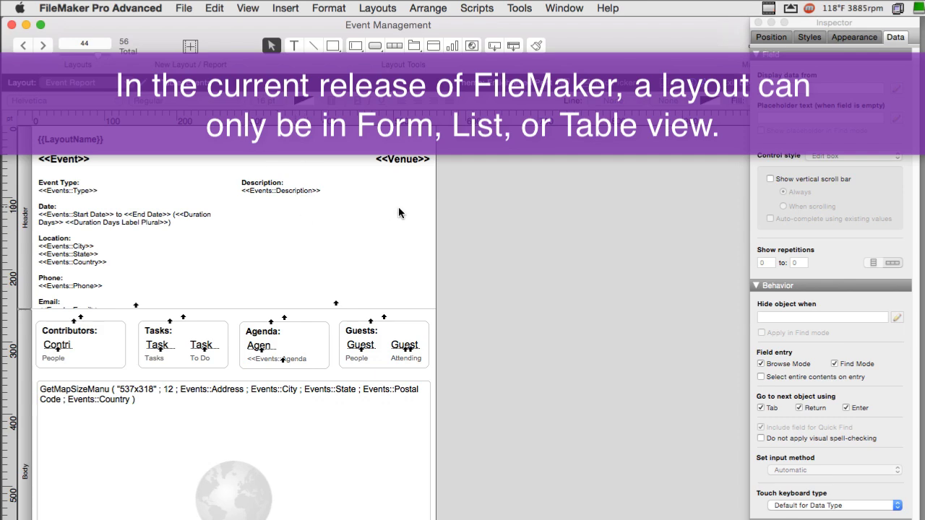
# - Move through Event List to the Contributor List layout and view it in Browse mode
pyautogui.click(76, 82)
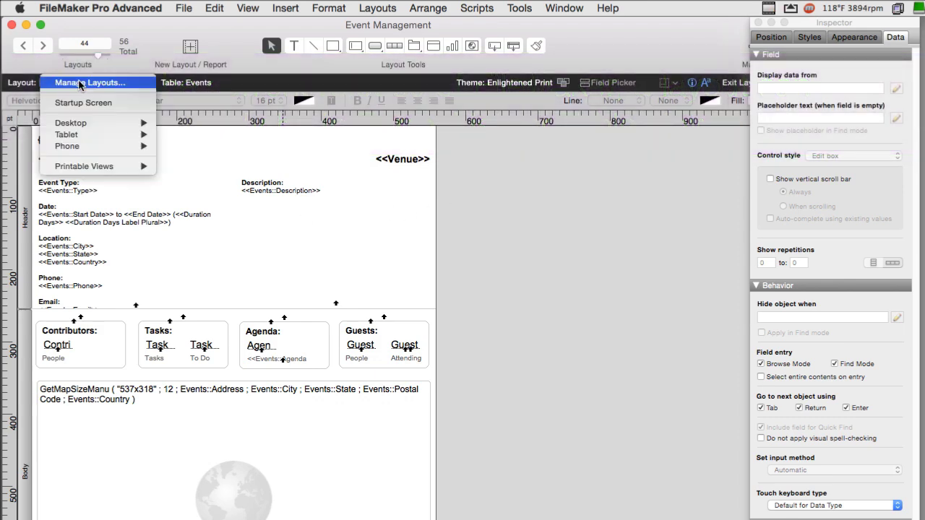
pyautogui.moveTo(117, 172)
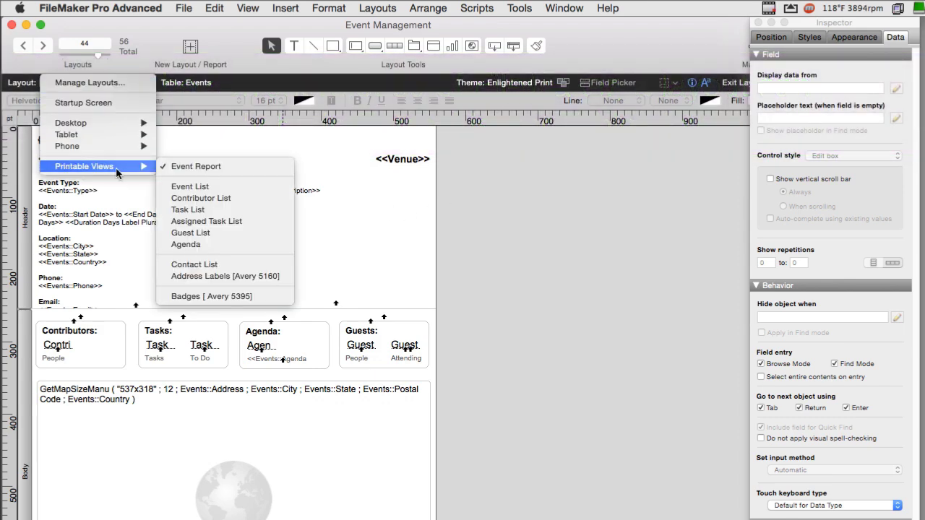
pyautogui.click(193, 187)
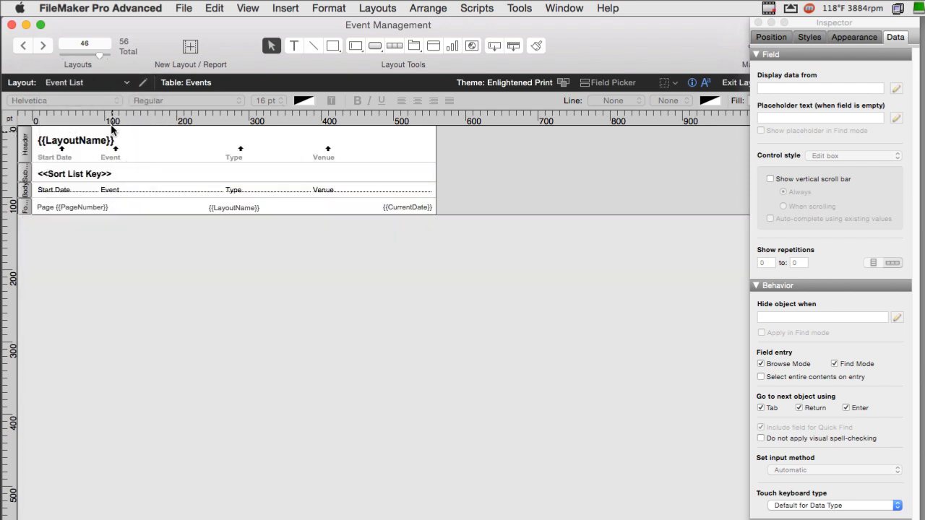
pyautogui.click(99, 84)
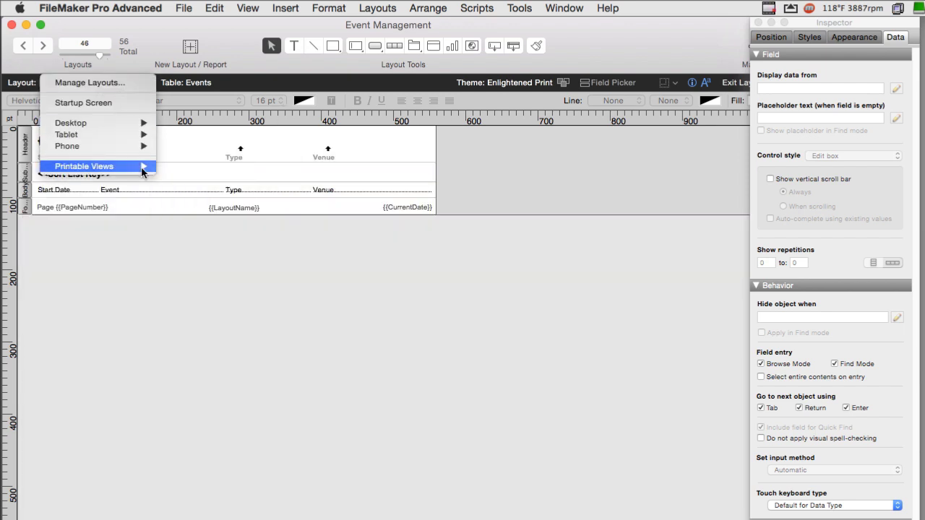
pyautogui.click(403, 216)
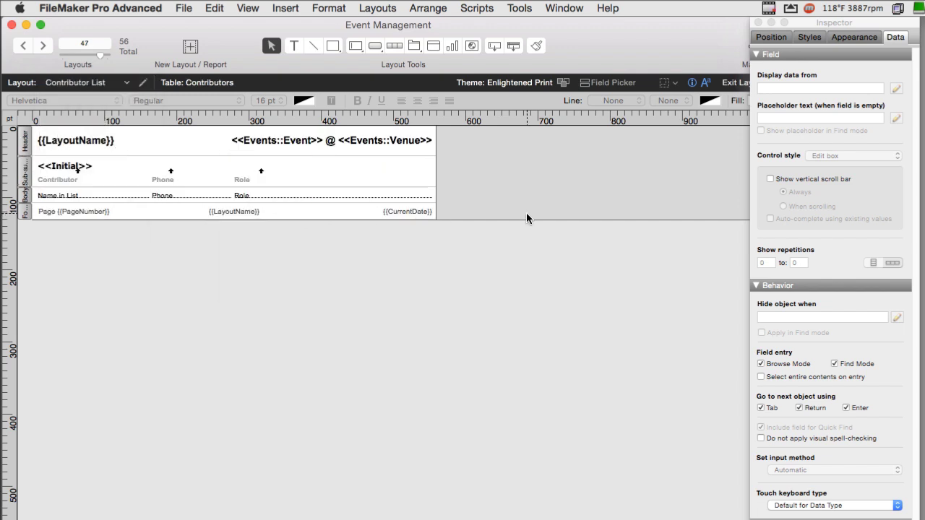
pyautogui.press('super+b')
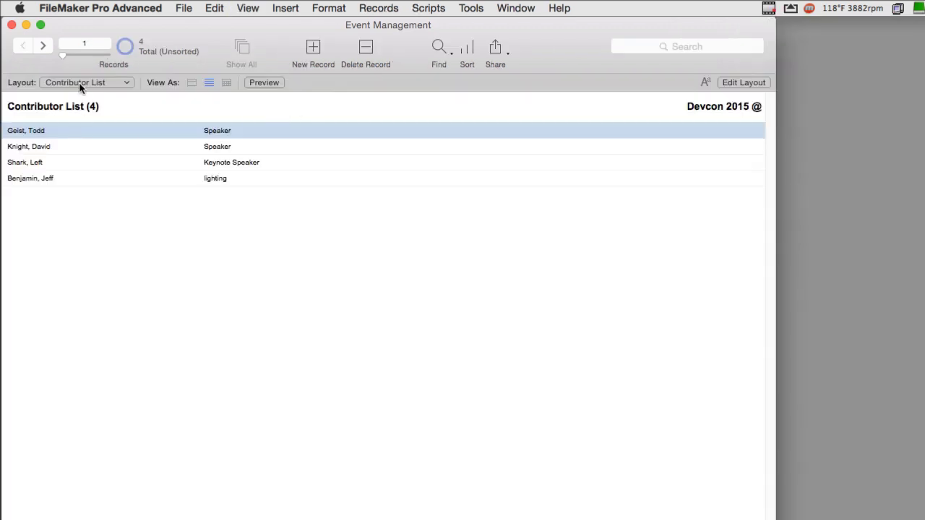
# - Put the Contributor List layout back in Layout mode to show its header, sub-summary, body and footer
pyautogui.click(81, 84)
pyautogui.moveTo(88, 85)
pyautogui.click(384, 139)
pyautogui.press('super+l')
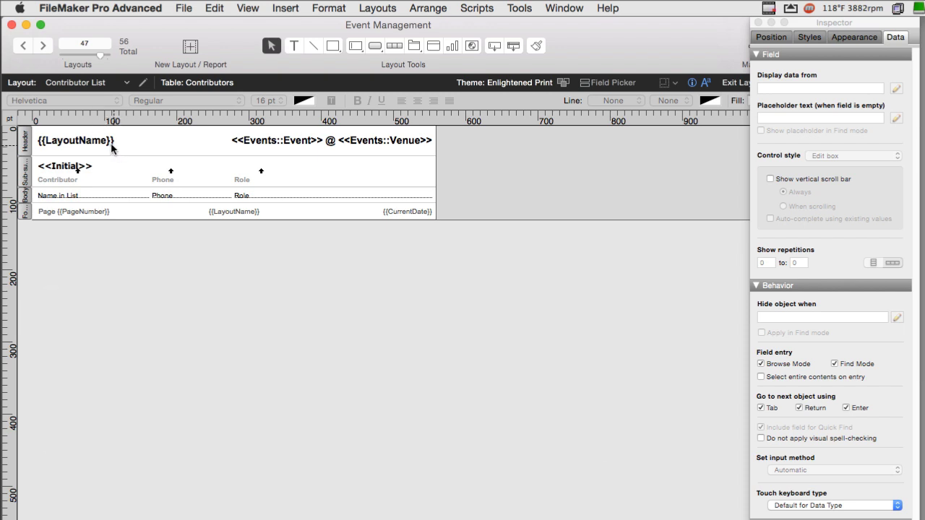
# - Switch to the Printable Views > Event Report layout, then reopen and dismiss the layout list
pyautogui.click(96, 84)
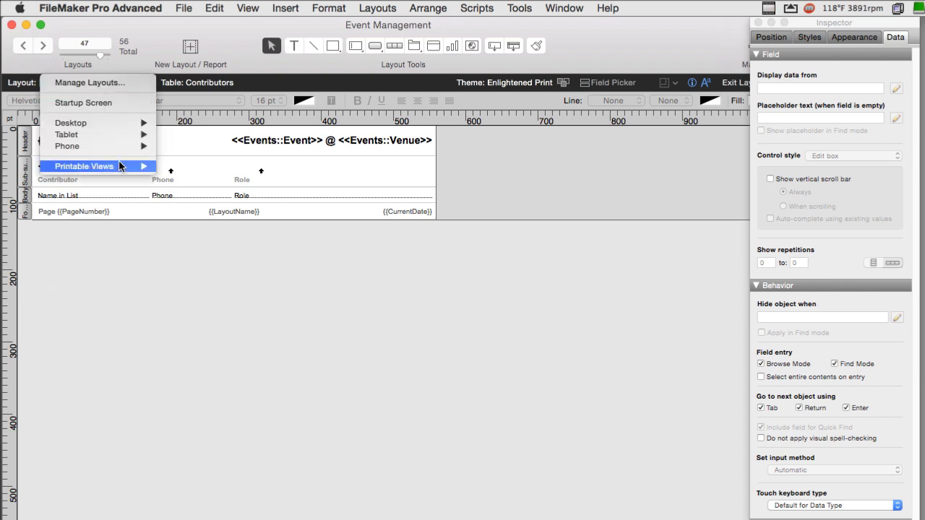
pyautogui.moveTo(120, 166)
pyautogui.click(188, 165)
pyautogui.click(91, 85)
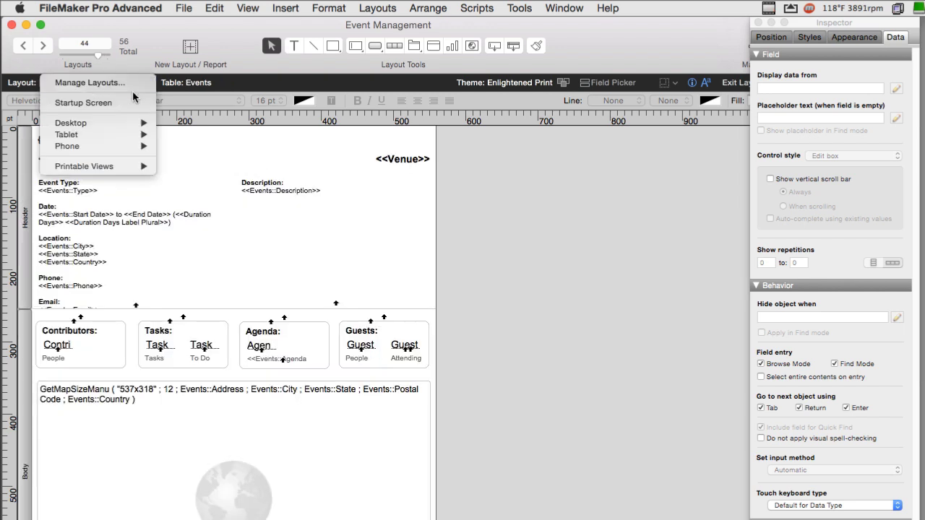
pyautogui.moveTo(138, 123)
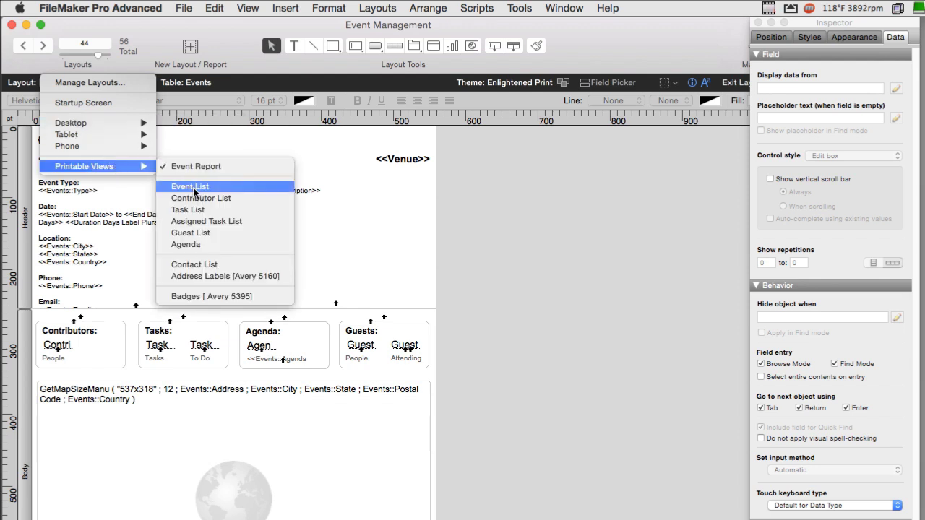
pyautogui.click(312, 210)
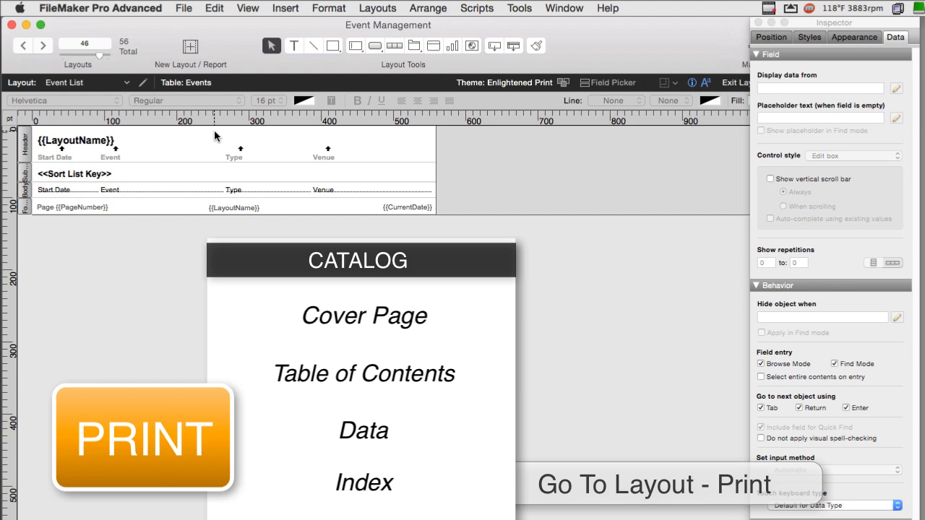
# - Open the Script Workspace full screen and select the Generate PDF script
pyautogui.click(520, 8)
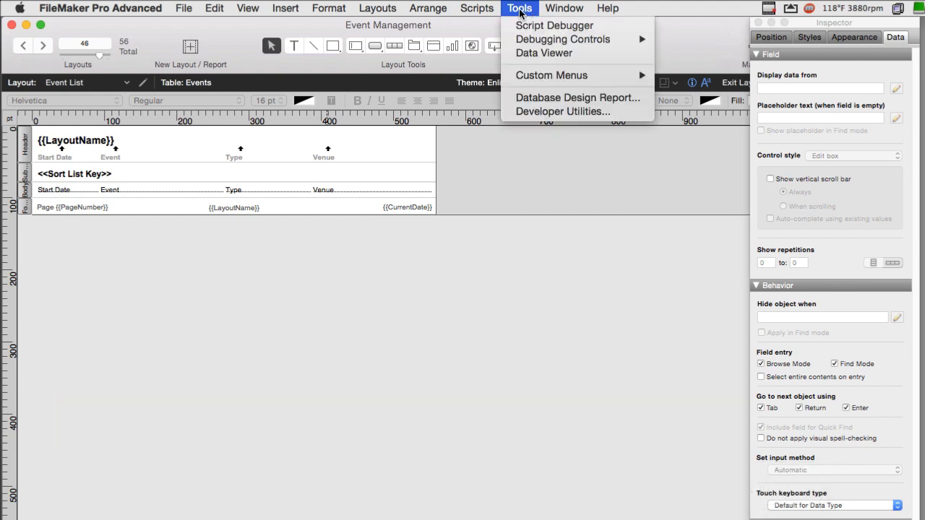
pyautogui.click(498, 25)
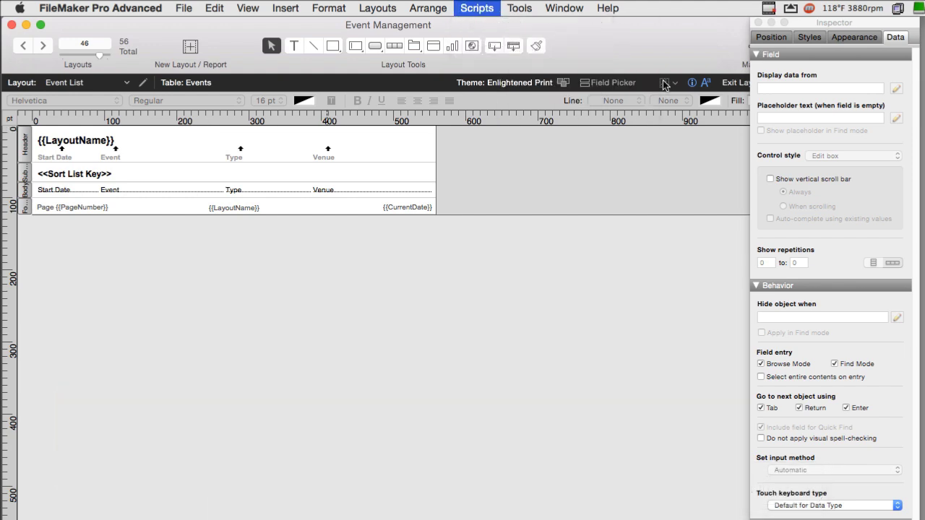
pyautogui.doubleClick(761, 107)
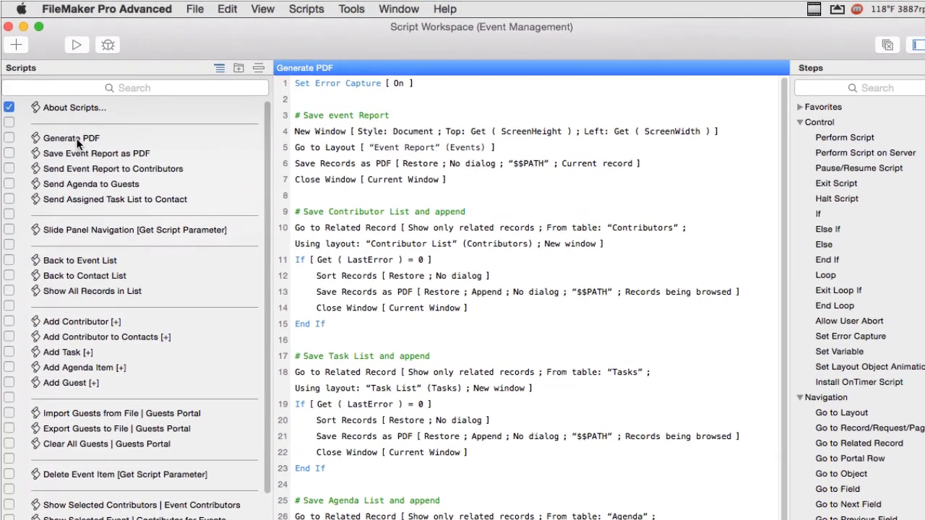
pyautogui.click(72, 131)
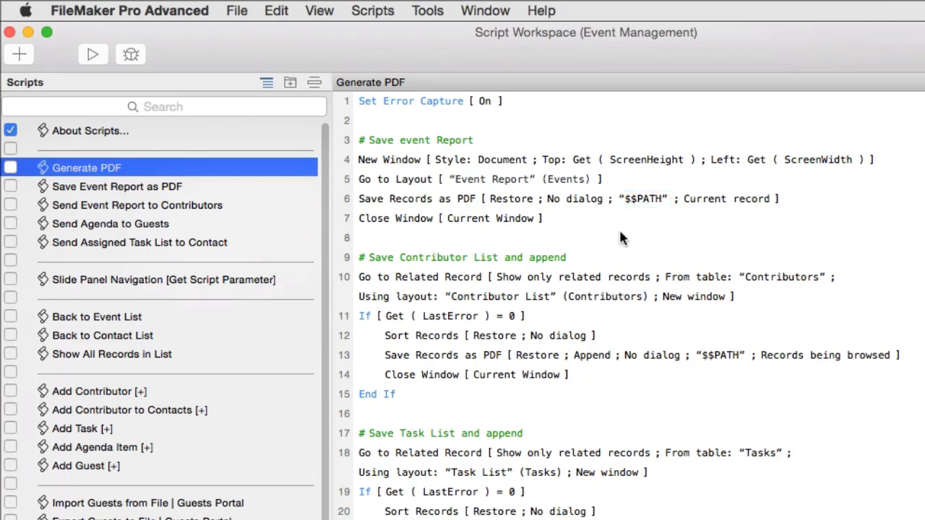
# - View Save Event Report as PDF in its own tab, return to Generate PDF, and move the workspace aside
pyautogui.doubleClick(180, 188)
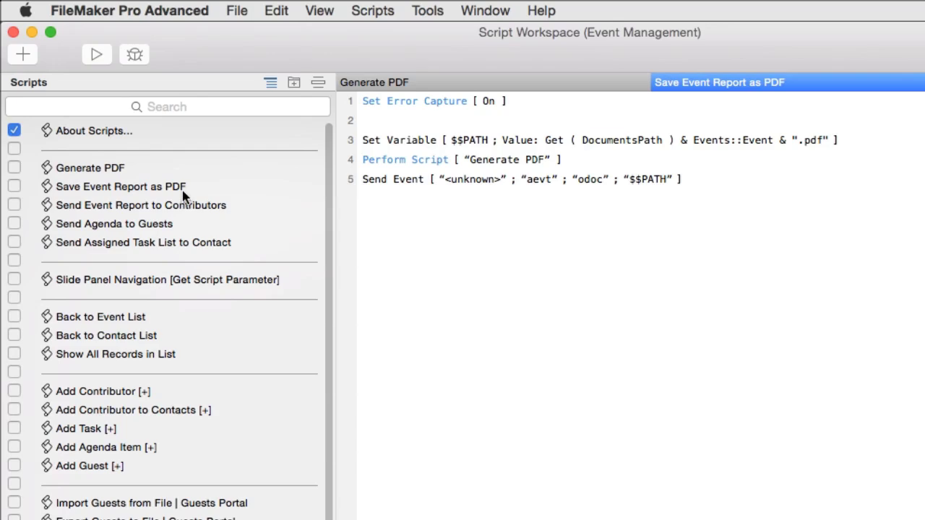
pyautogui.click(183, 193)
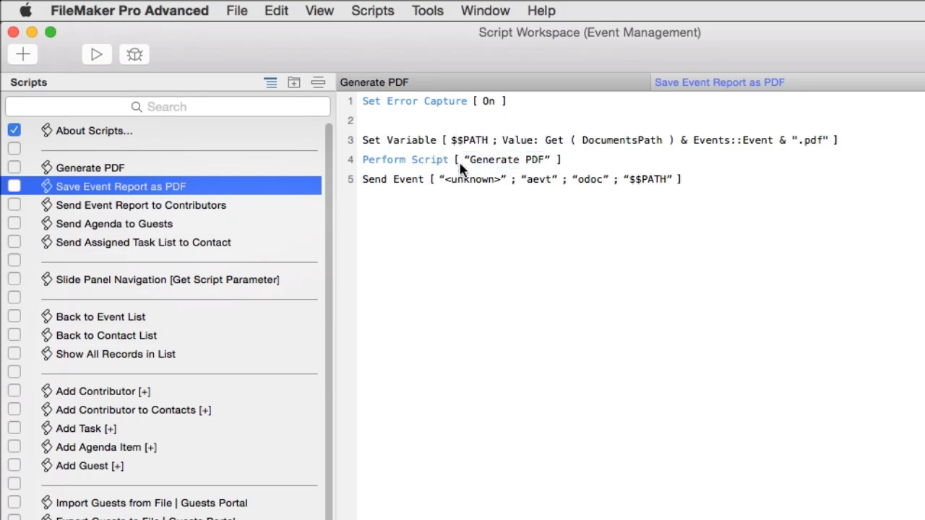
pyautogui.click(170, 169)
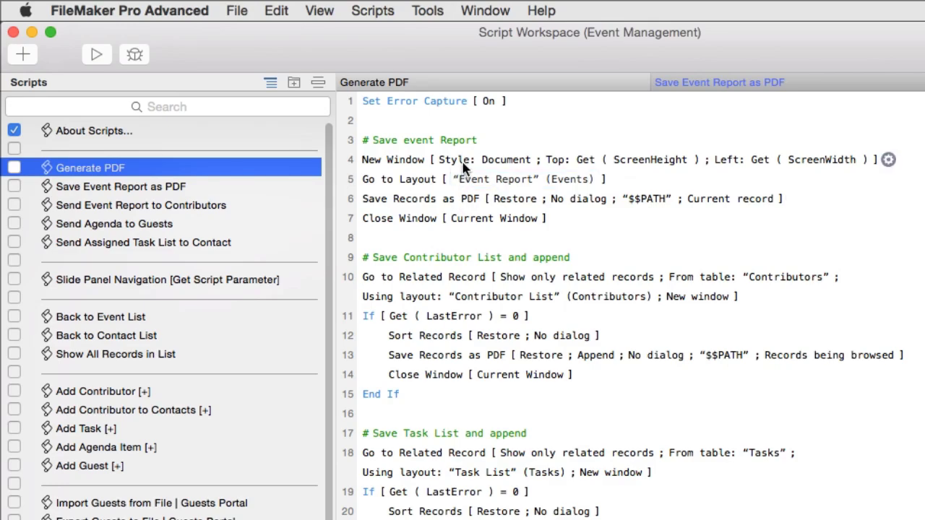
pyautogui.moveTo(442, 87); pyautogui.dragTo(584, 301)
# - Switch the layout window behind to the Event Report layout
pyautogui.click(492, 391)
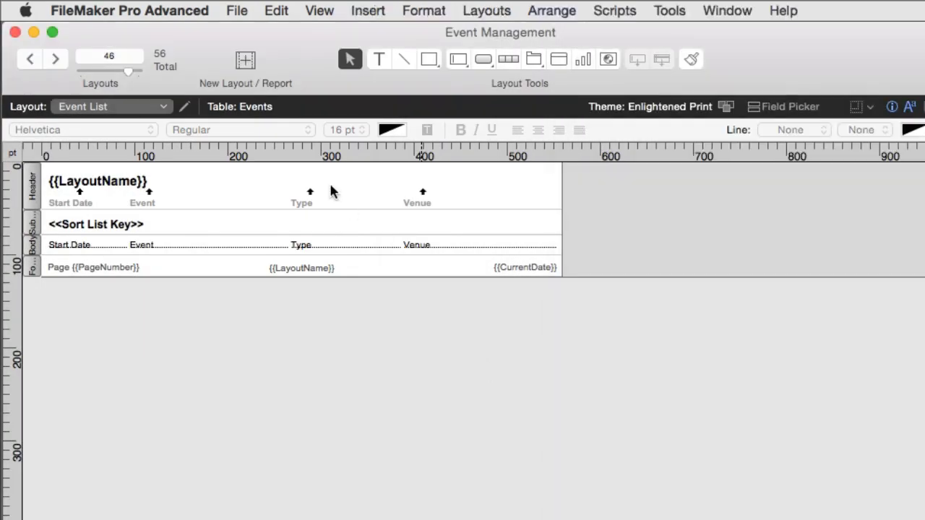
pyautogui.click(108, 107)
pyautogui.moveTo(175, 215)
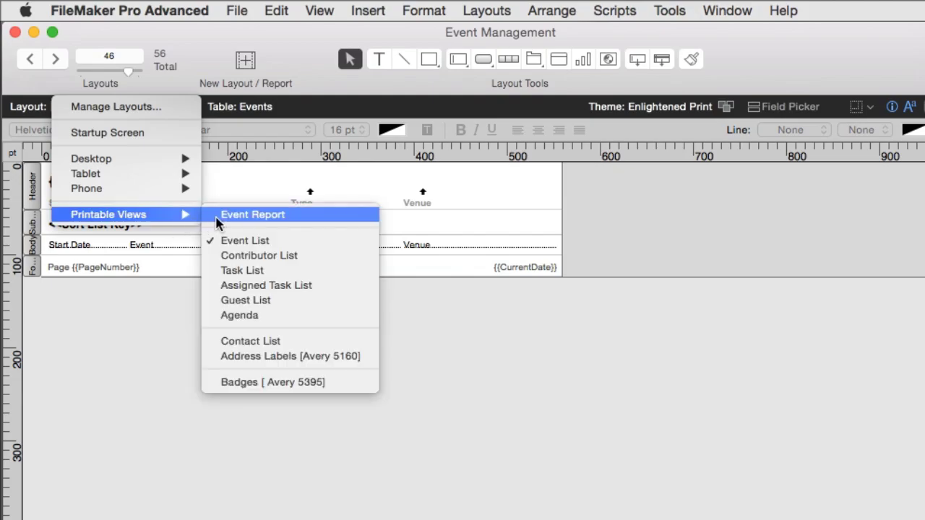
pyautogui.click(223, 213)
# - Bring the Script Workspace back full screen and select the contributors' Go to Related Record step
pyautogui.press('super+shift+s')
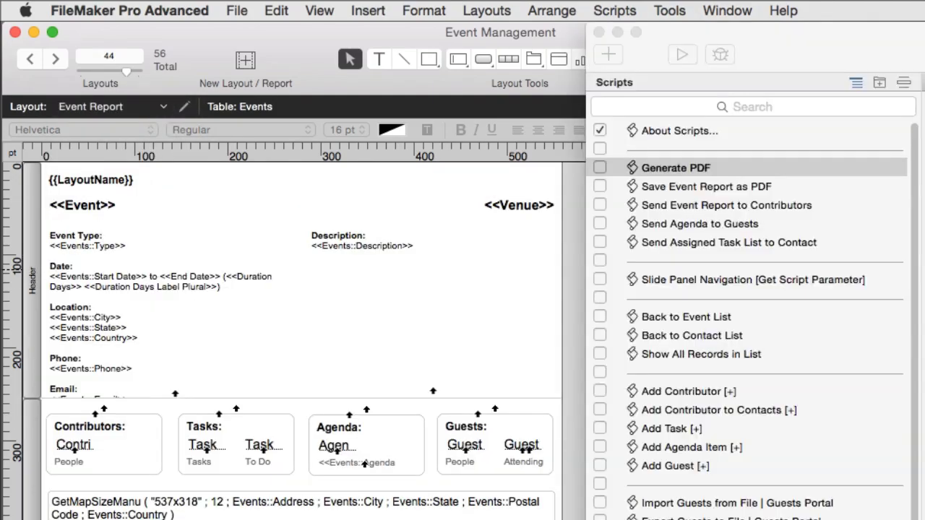
pyautogui.doubleClick(715, 32)
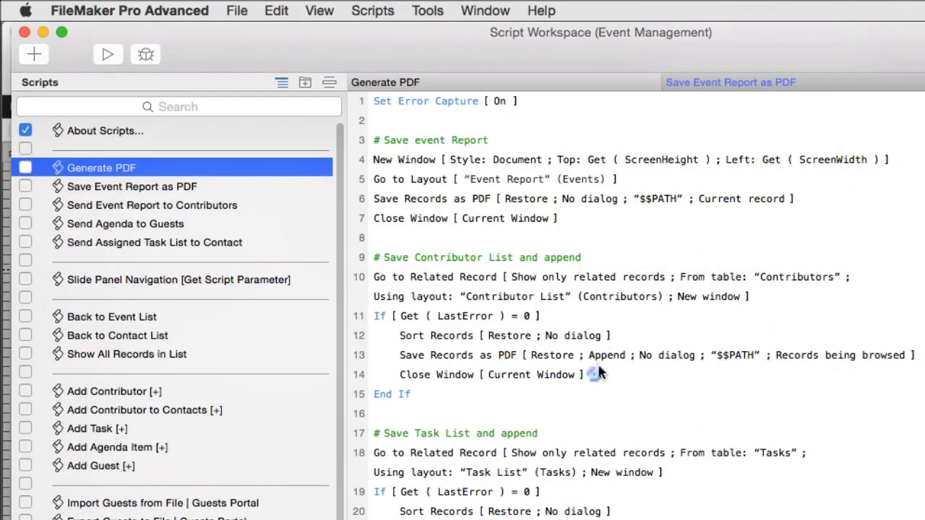
pyautogui.moveTo(510, 286)
pyautogui.moveTo(664, 329)
pyautogui.click(596, 304)
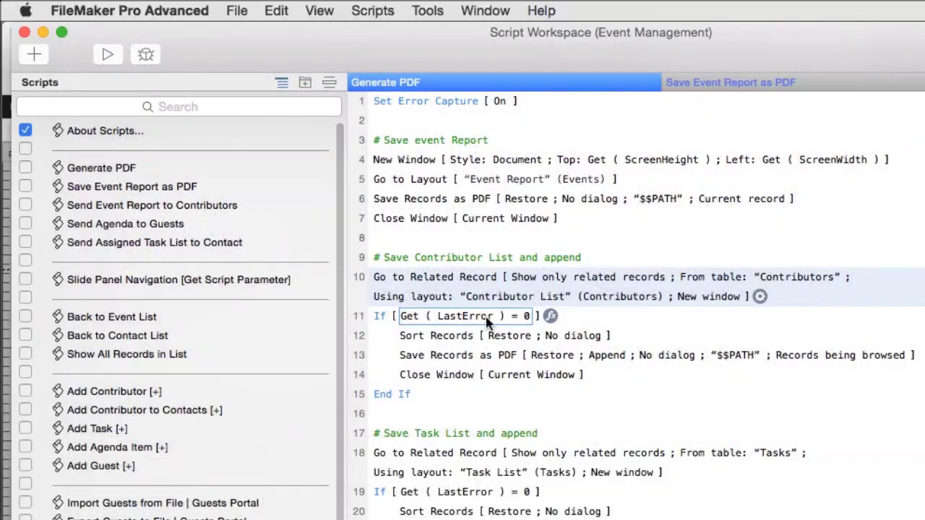
# - Review the line 11 Get ( LastError ) = 0 test and the Save Records as PDF steps on lines 6 and 13
pyautogui.click(484, 316)
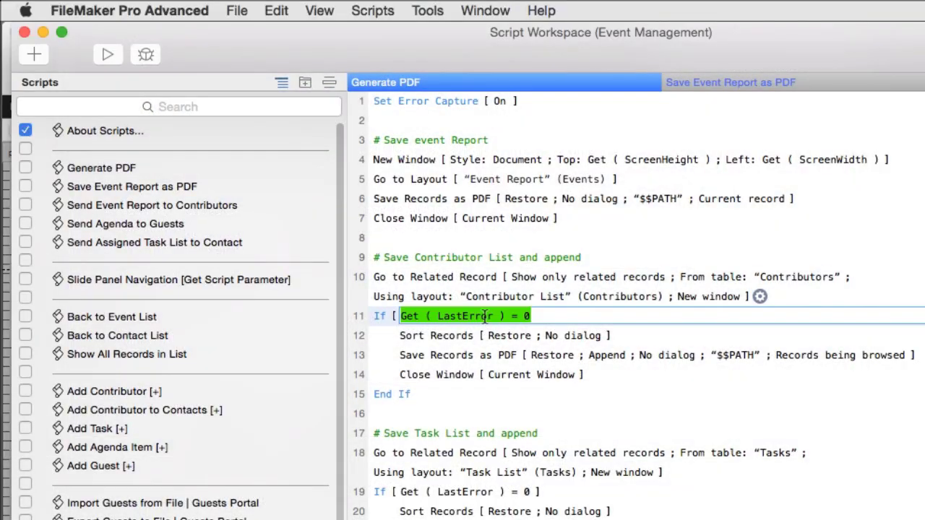
pyautogui.click(527, 315)
pyautogui.doubleClick(527, 316)
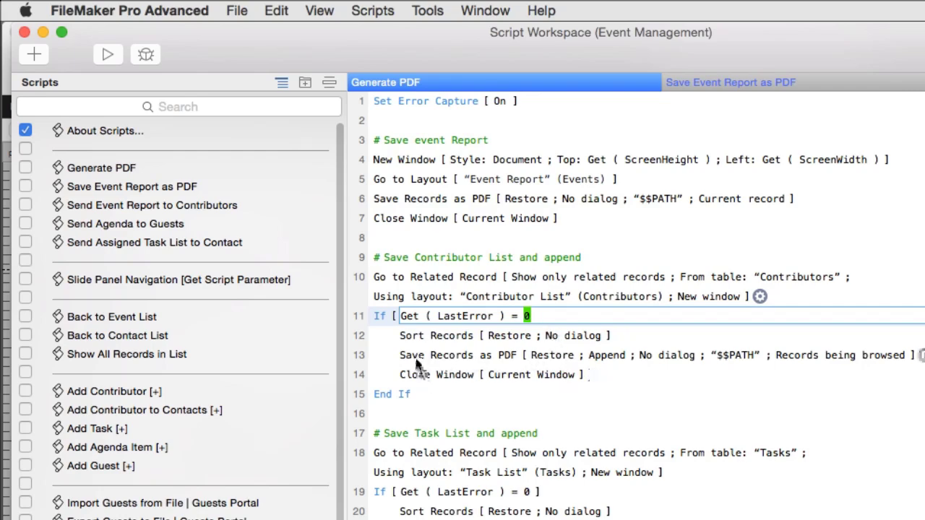
pyautogui.click(466, 198)
pyautogui.click(509, 354)
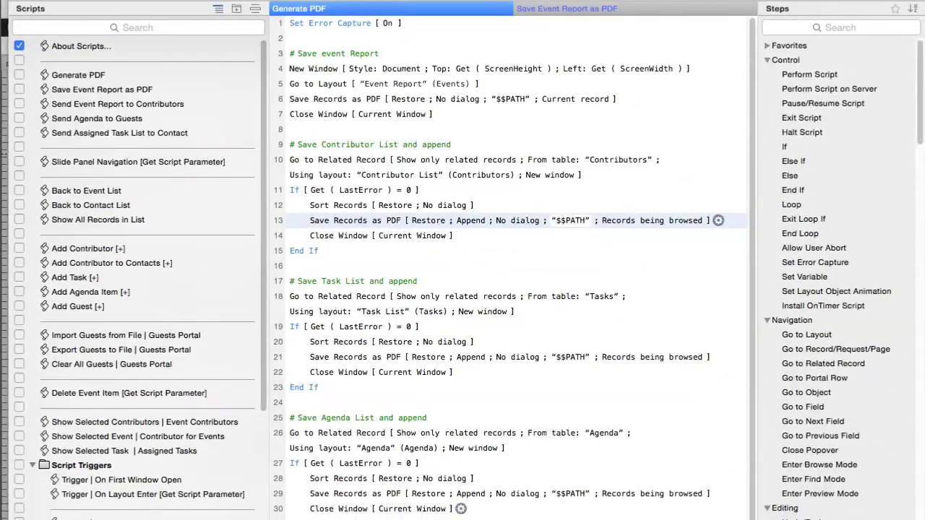
pyautogui.scroll(-3, 460, 508)
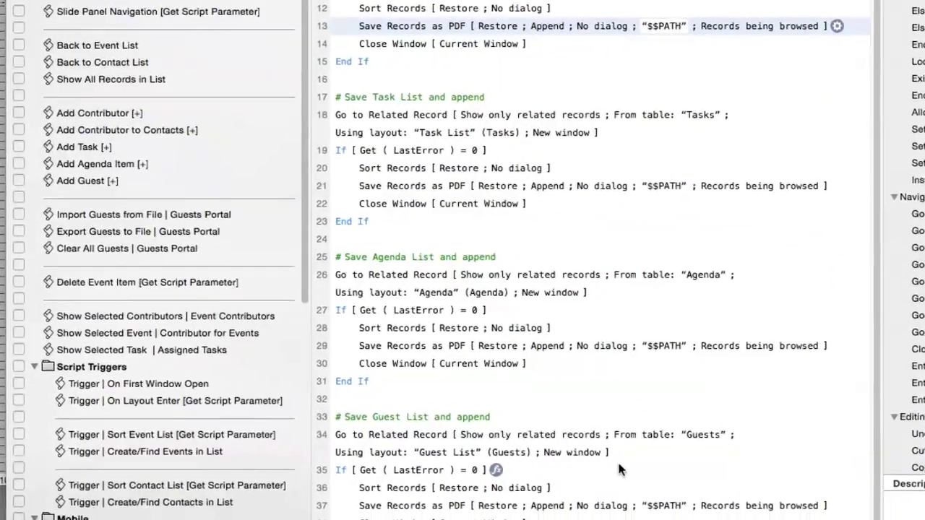
pyautogui.click(477, 507)
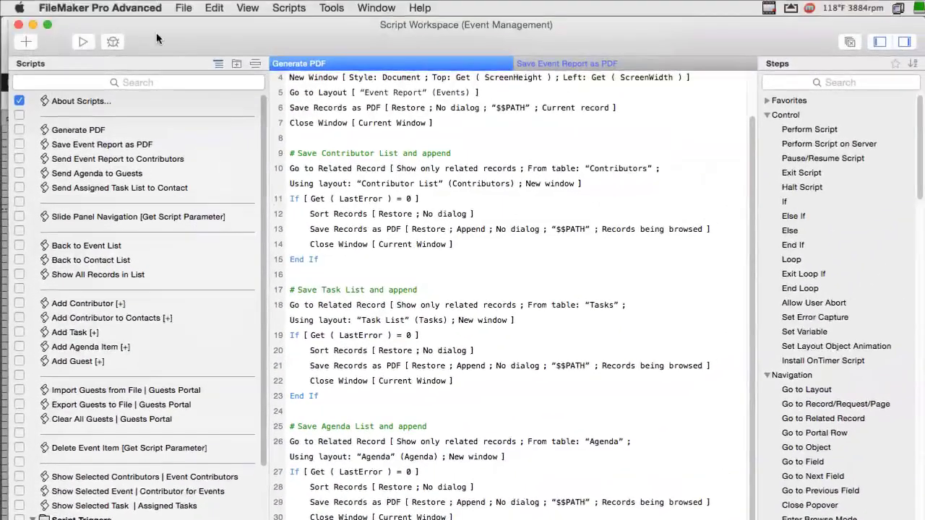
# - In Save Event Report as PDF, inspect the Send Event step options without changes, then move the workspace aside
pyautogui.click(582, 66)
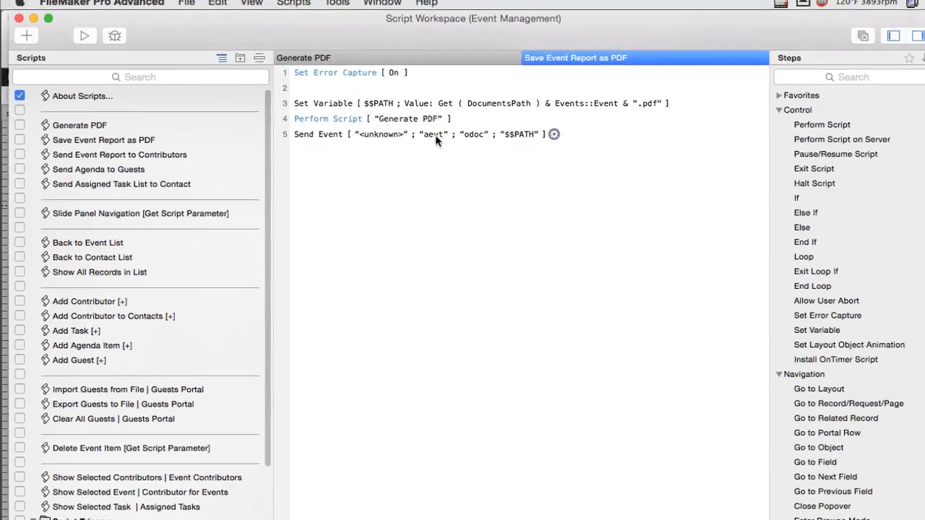
pyautogui.doubleClick(496, 93)
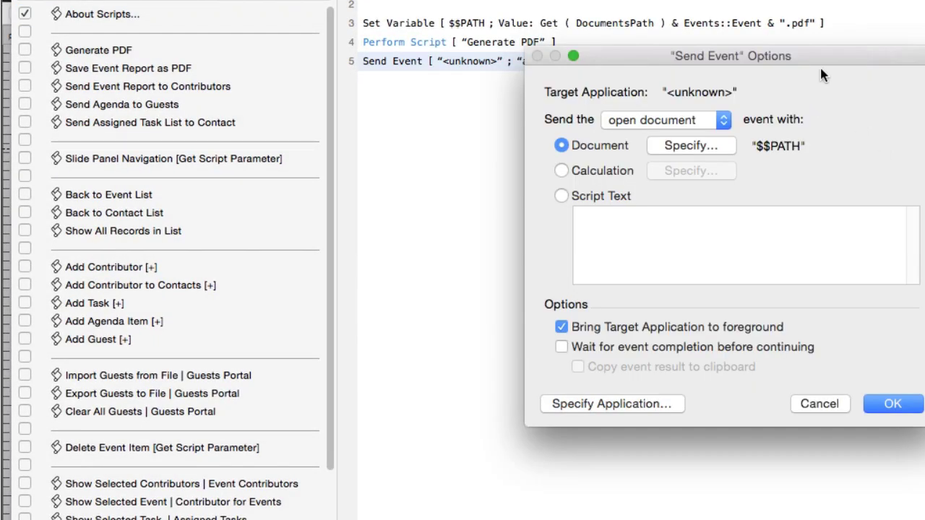
pyautogui.moveTo(819, 75); pyautogui.dragTo(726, 140)
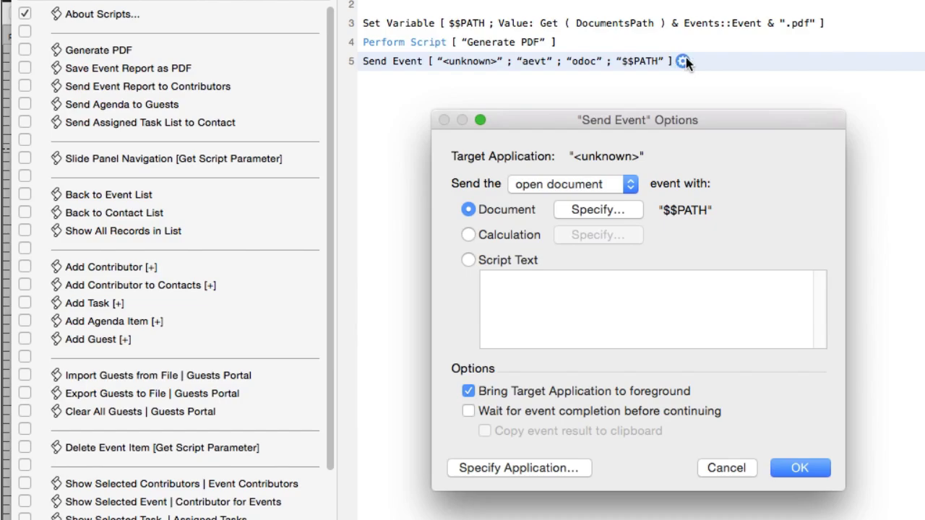
pyautogui.click(800, 467)
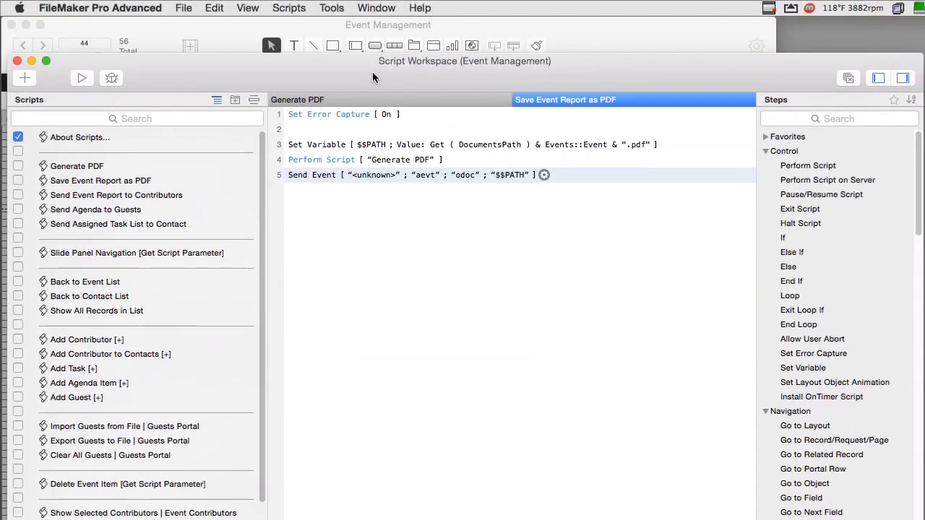
pyautogui.moveTo(372, 72); pyautogui.dragTo(869, 91)
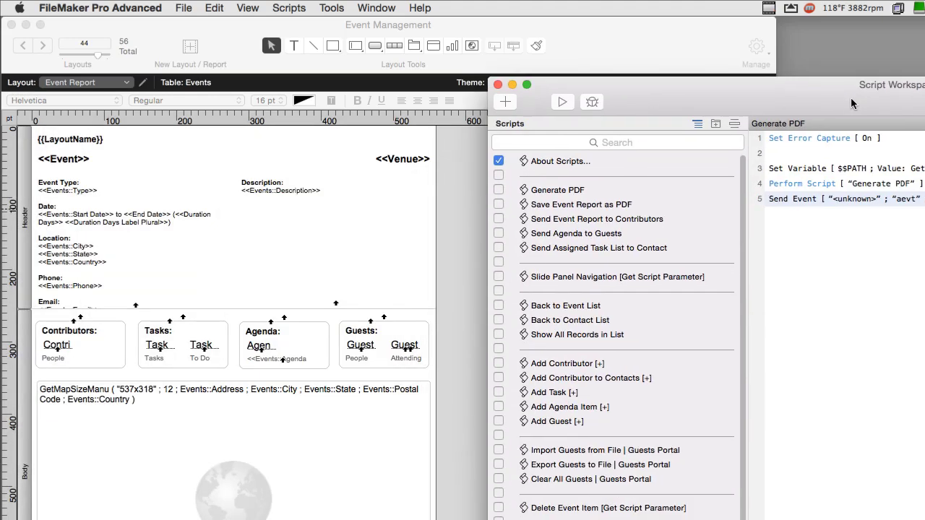
# - Switch the layout window to the Events list layout
pyautogui.click(187, 173)
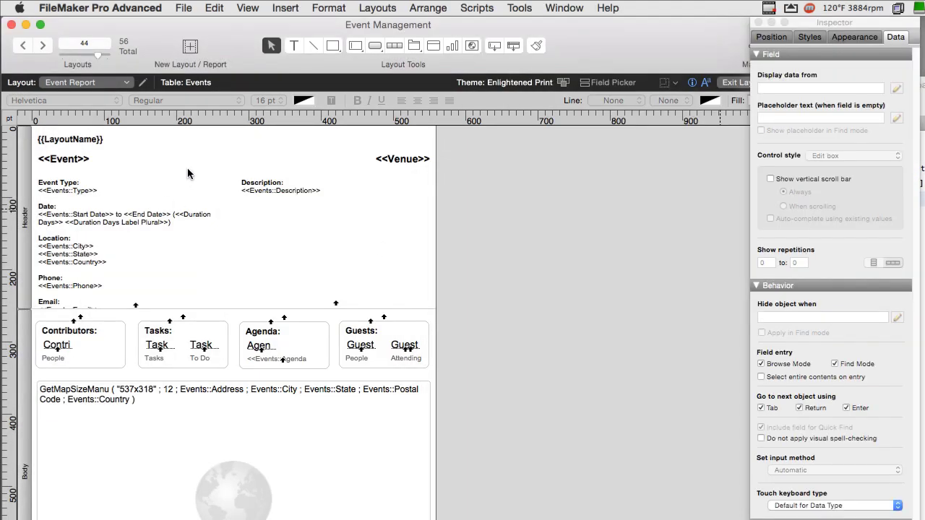
pyautogui.click(88, 82)
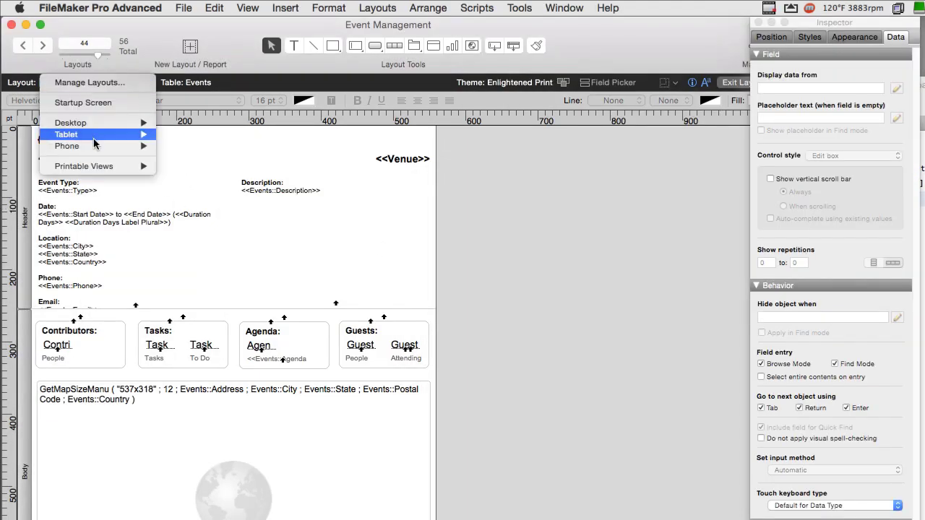
pyautogui.moveTo(98, 165)
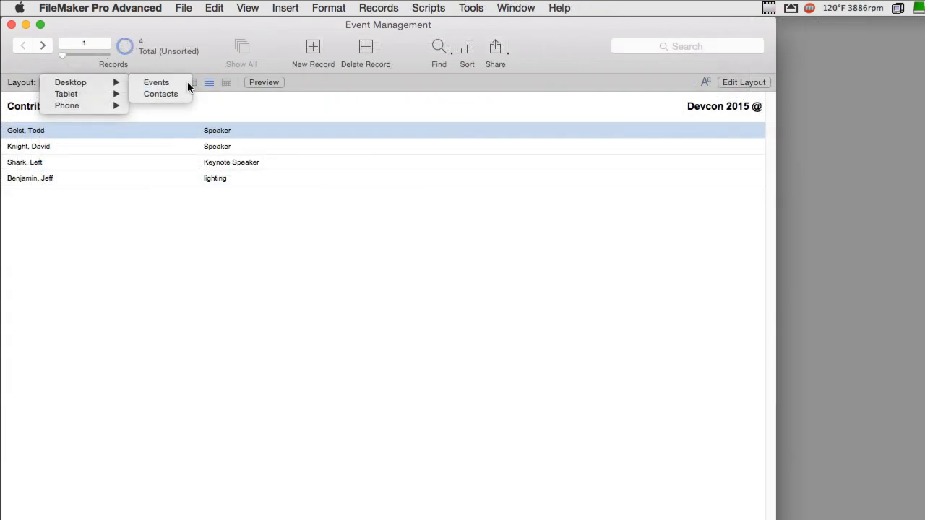
pyautogui.click(186, 84)
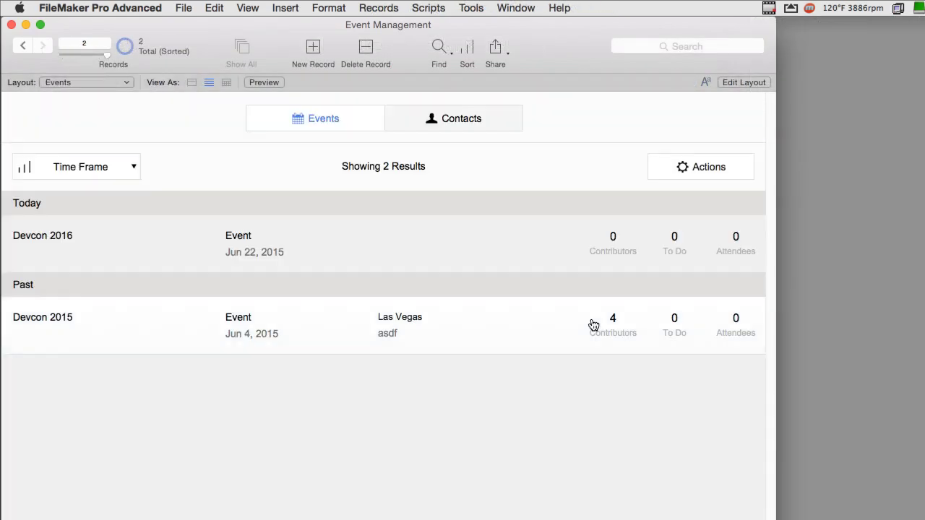
# - Open the Devcon 2015 event details and save its event report as a PDF
pyautogui.click(43, 325)
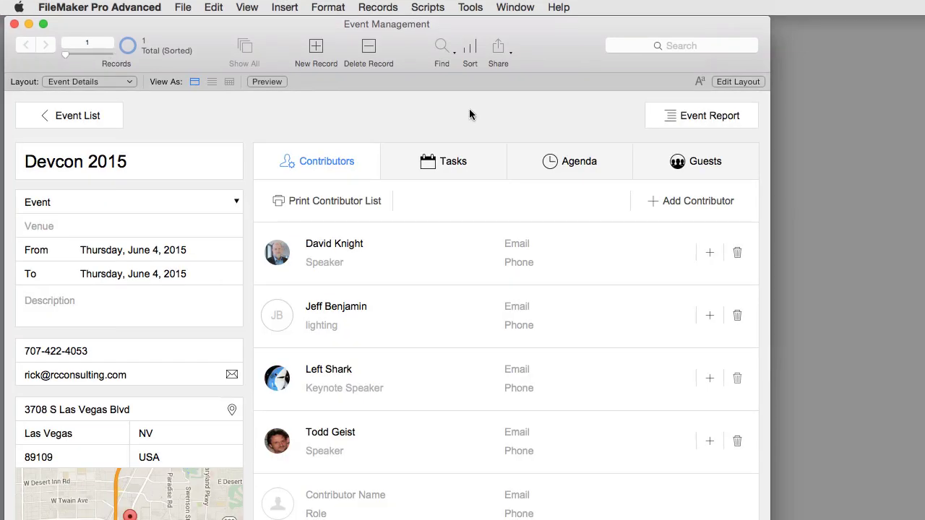
pyautogui.click(679, 117)
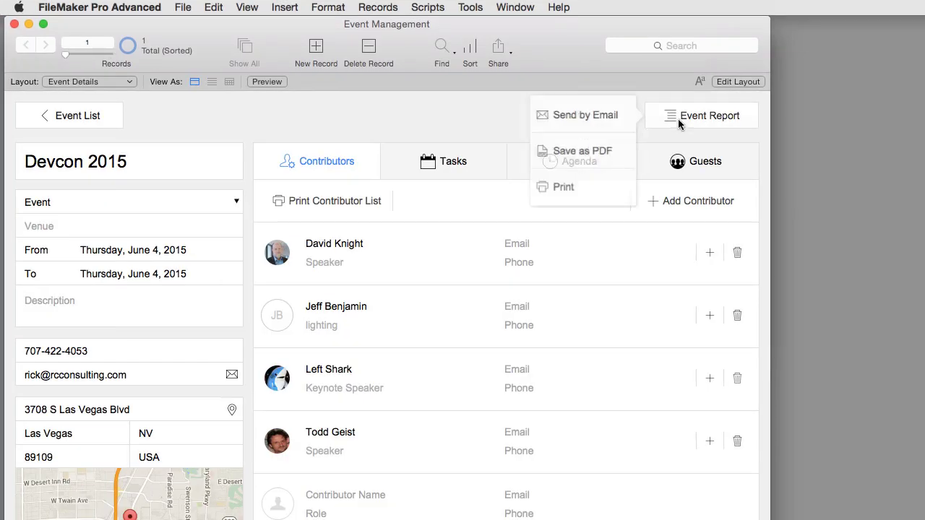
pyautogui.click(603, 156)
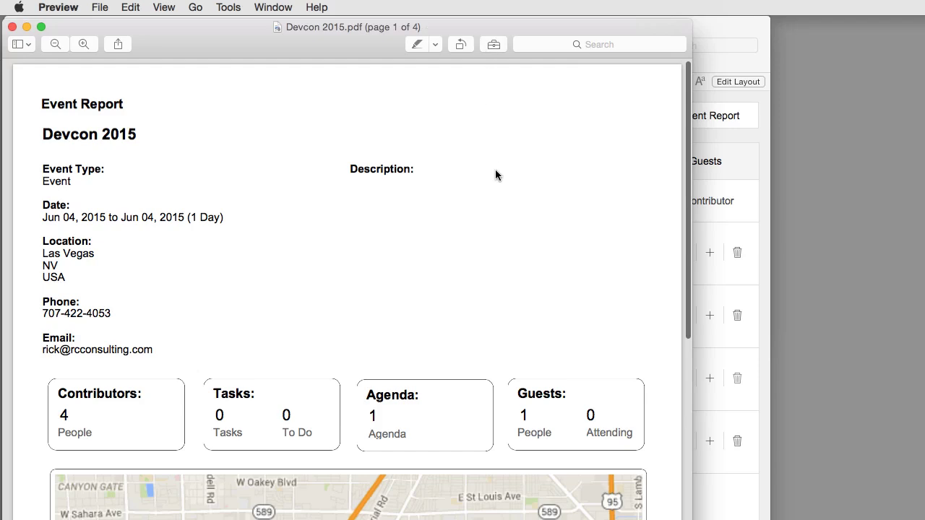
# - Scroll through all four pages of Devcon 2015.pdf and back to the top
pyautogui.scroll(-10, 496, 172)
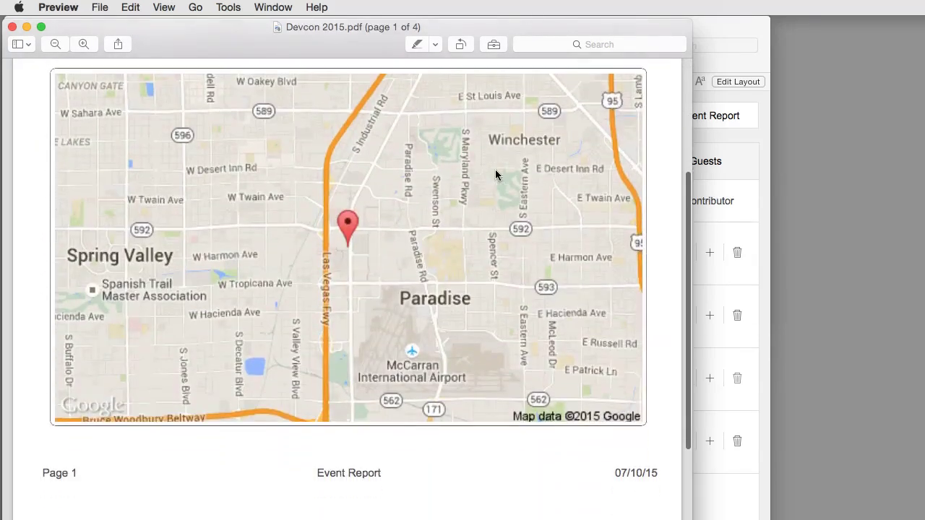
pyautogui.scroll(-8, 496, 174)
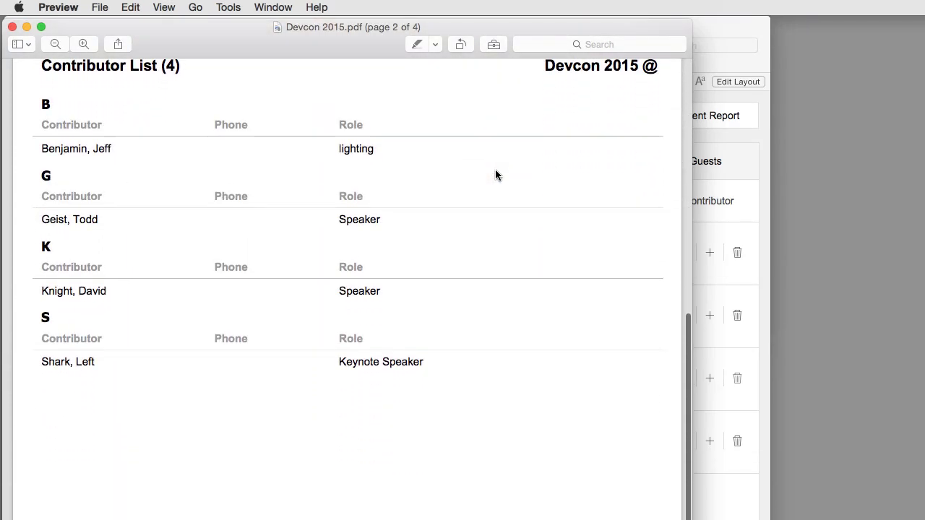
pyautogui.scroll(-10, 496, 174)
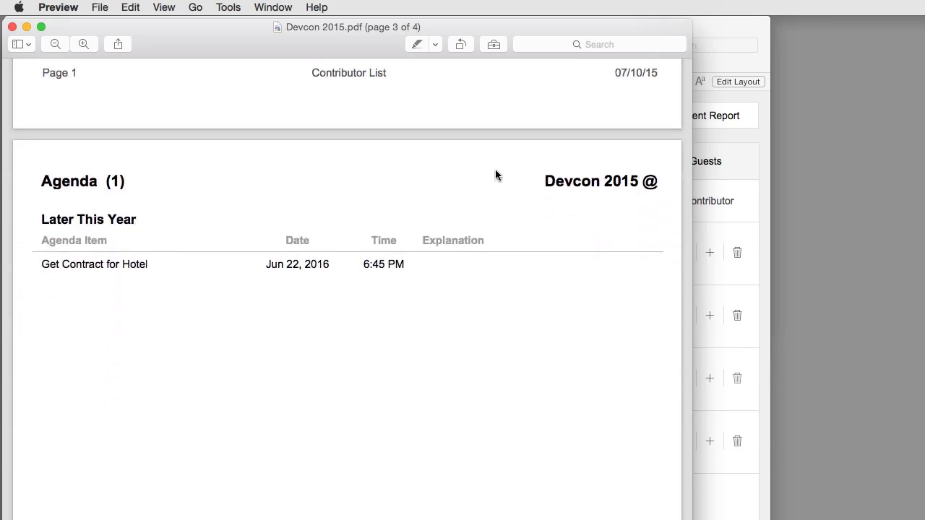
pyautogui.scroll(-10, 495, 175)
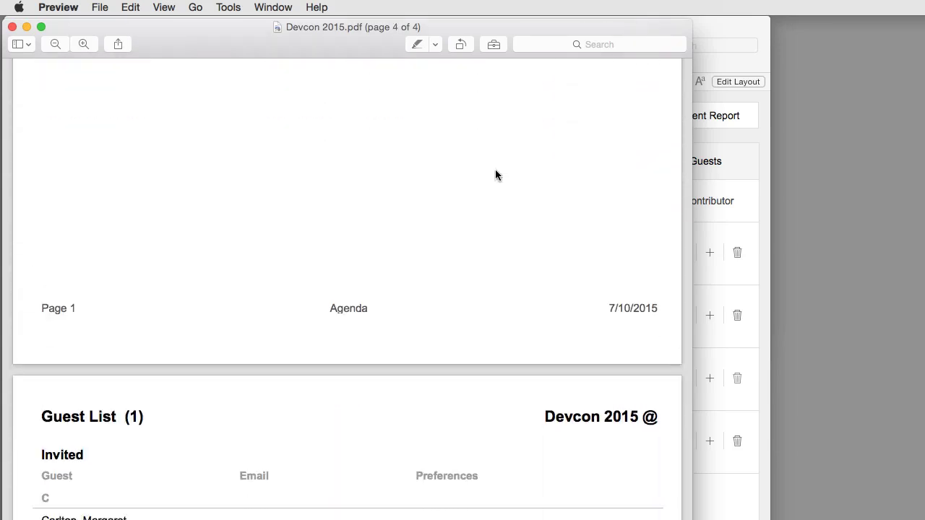
pyautogui.scroll(-5, 495, 174)
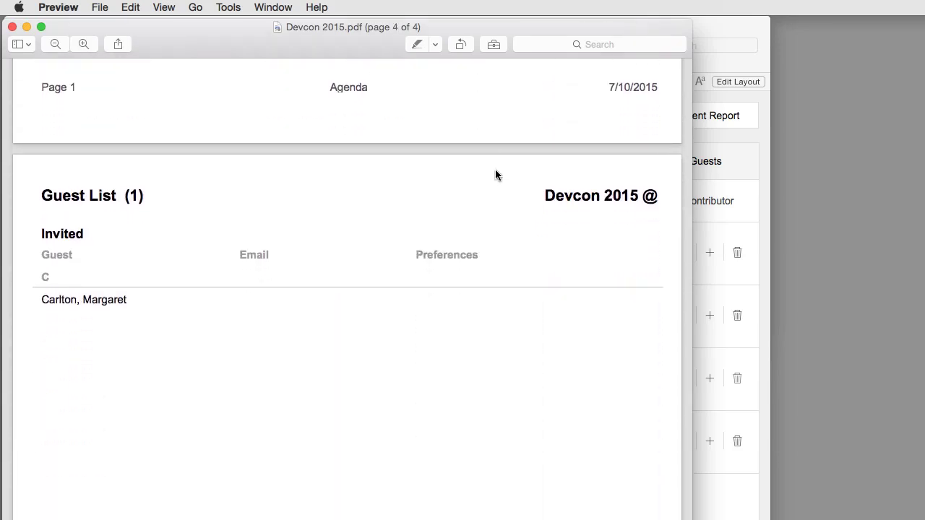
pyautogui.scroll(1, 495, 174)
pyautogui.scroll(1, 492, 174)
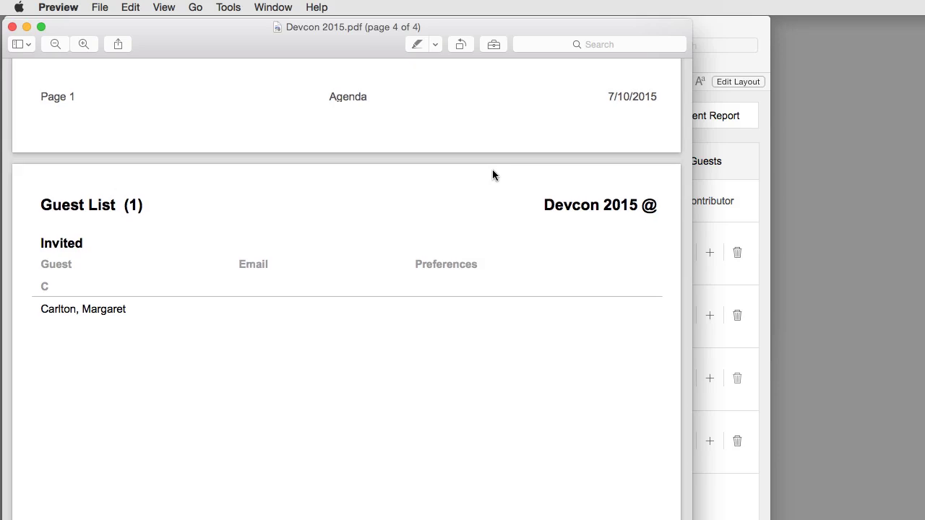
pyautogui.scroll(-1, 492, 174)
pyautogui.scroll(10, 492, 175)
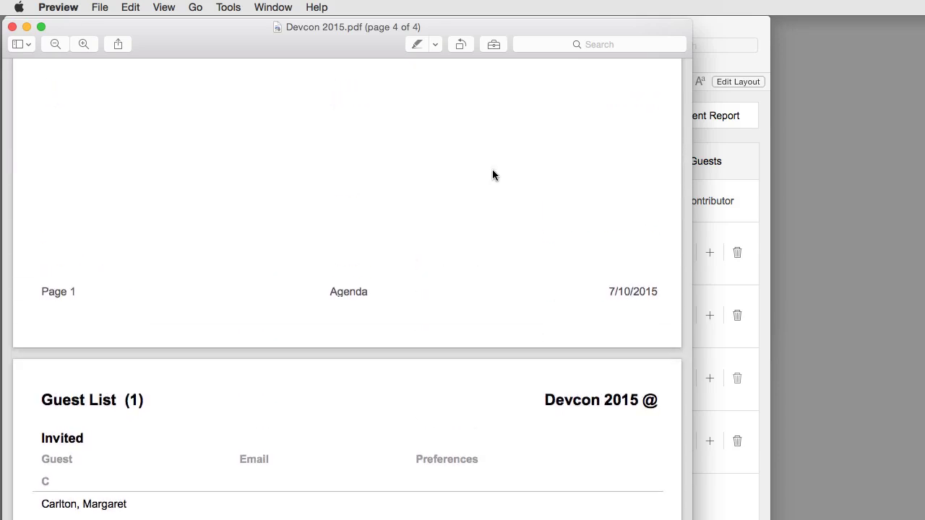
pyautogui.scroll(20, 493, 174)
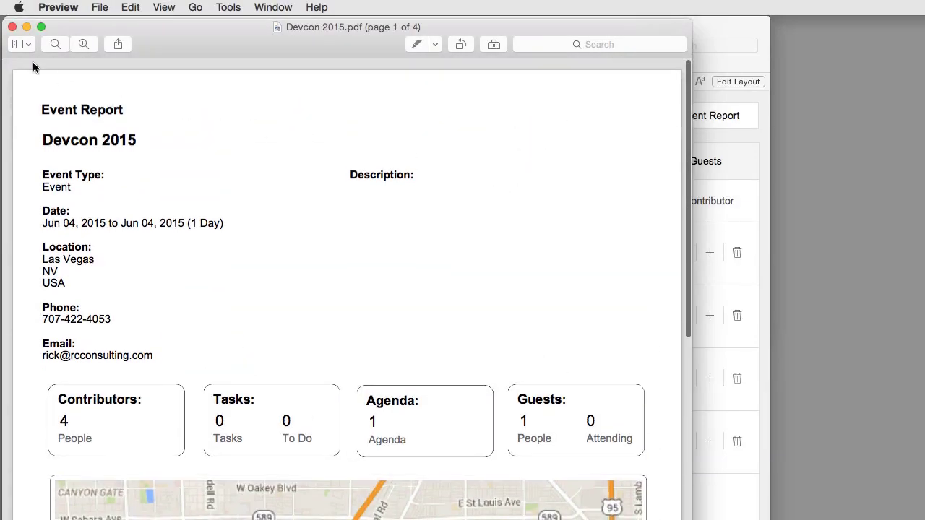
# - Close Preview and open Macintosh HD > Users > home > Documents in an enlarged Finder window
pyautogui.click(12, 27)
pyautogui.click(149, 27)
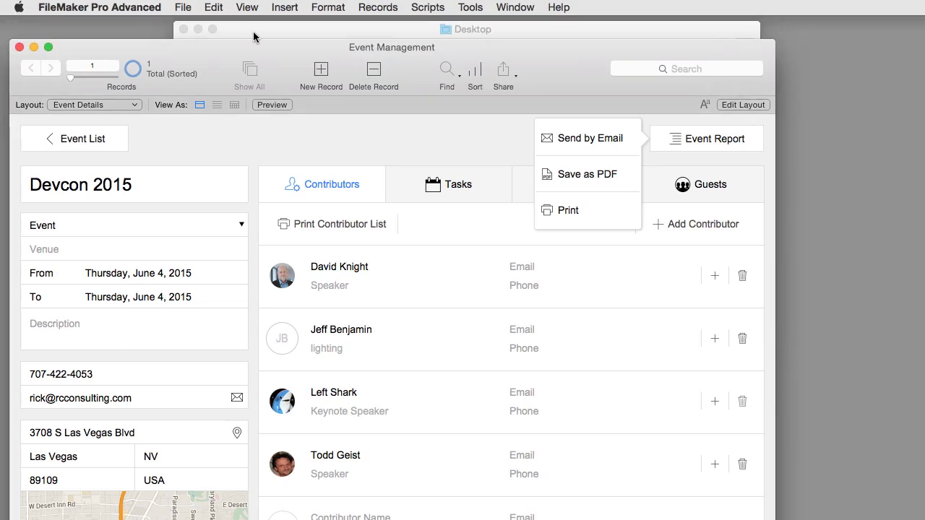
pyautogui.click(253, 32)
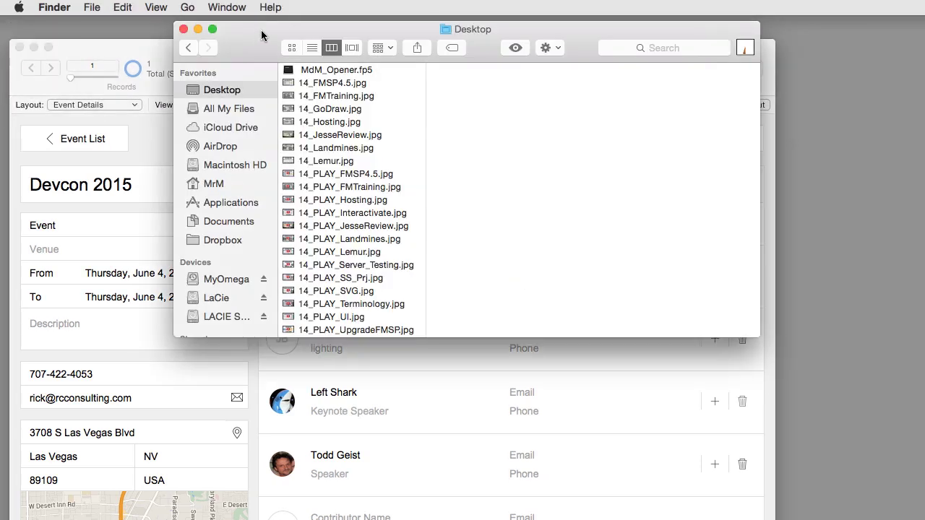
pyautogui.click(227, 166)
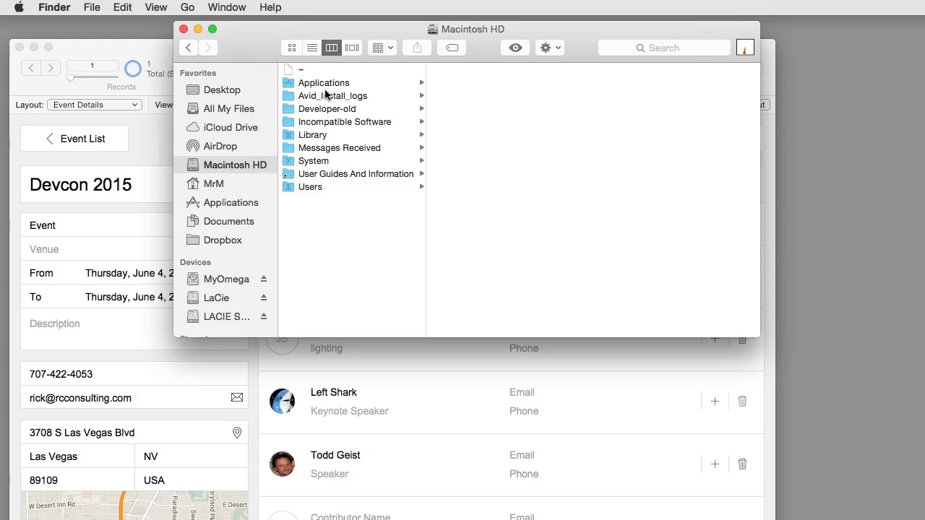
pyautogui.click(326, 188)
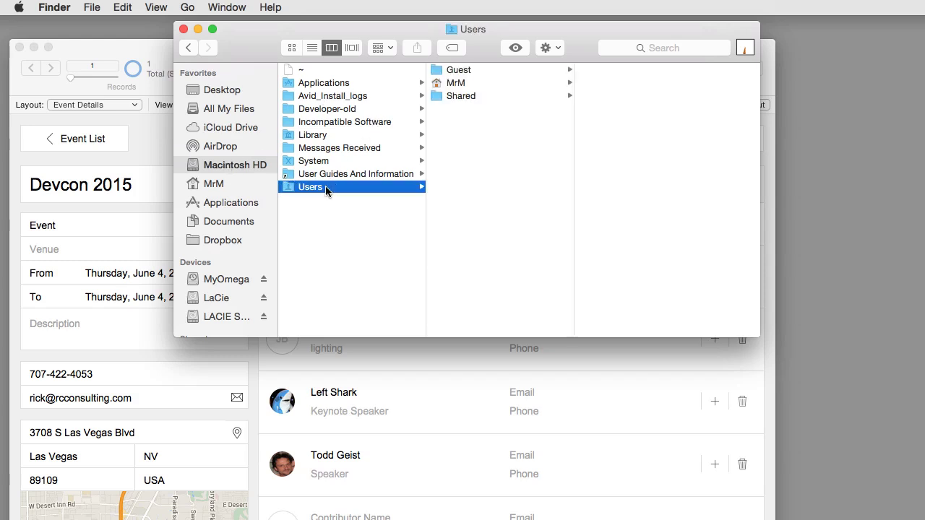
pyautogui.click(458, 84)
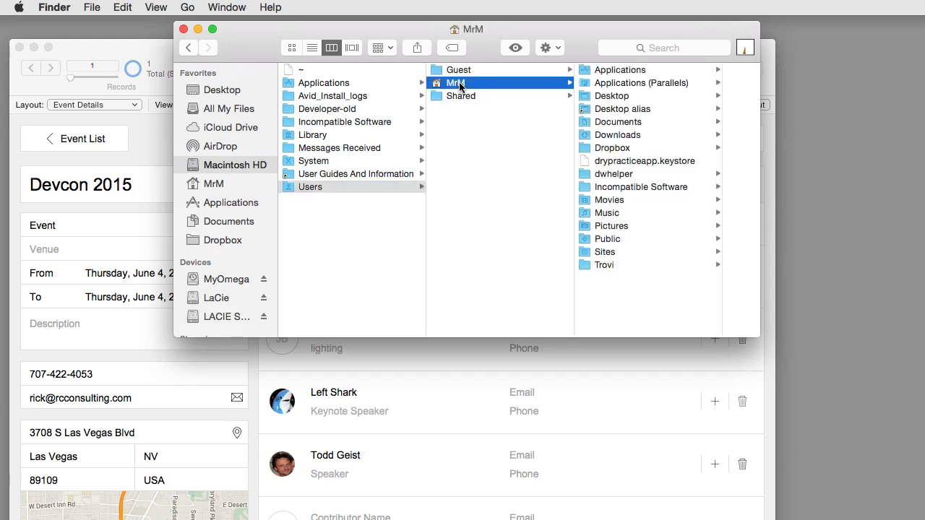
pyautogui.click(618, 123)
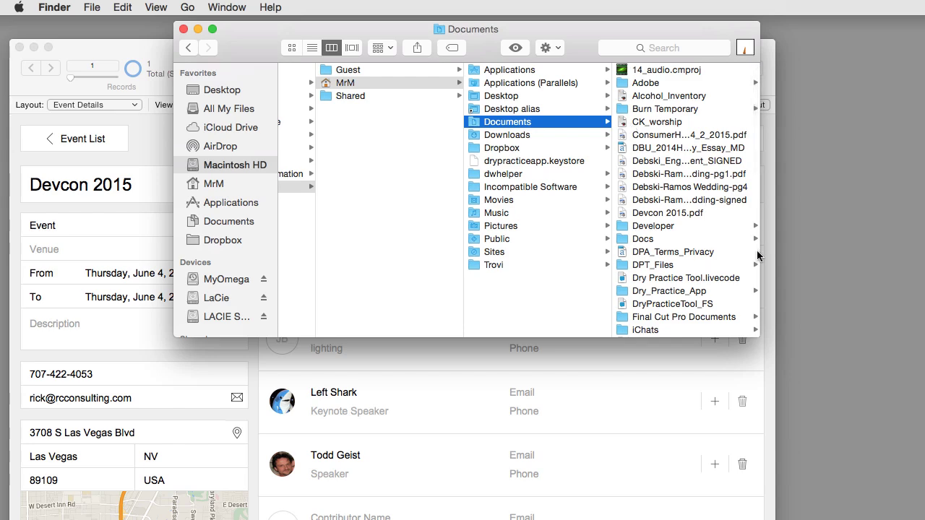
pyautogui.moveTo(758, 337); pyautogui.dragTo(914, 388)
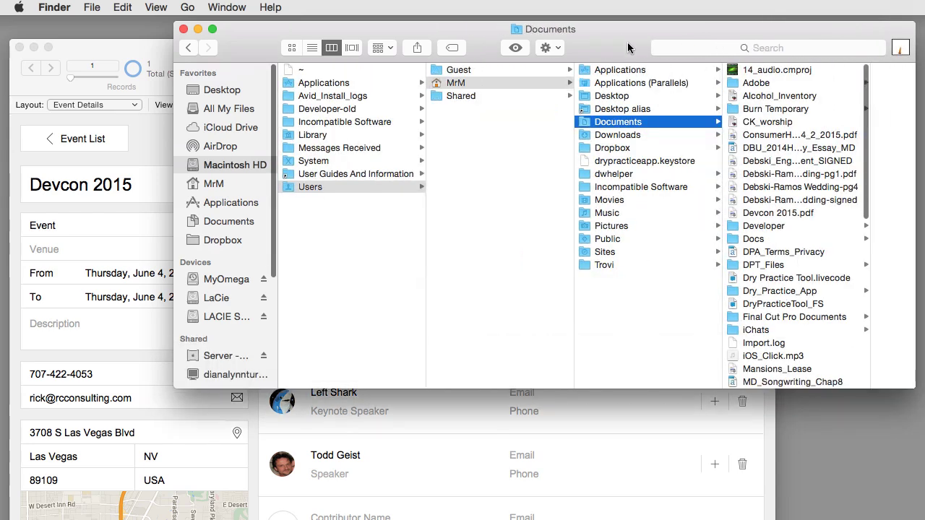
pyautogui.moveTo(627, 47); pyautogui.dragTo(517, 47)
# - Quick Look Devcon 2015.pdf, paging through Contributor List, Agenda and Guest List and back to Event Report
pyautogui.click(674, 212)
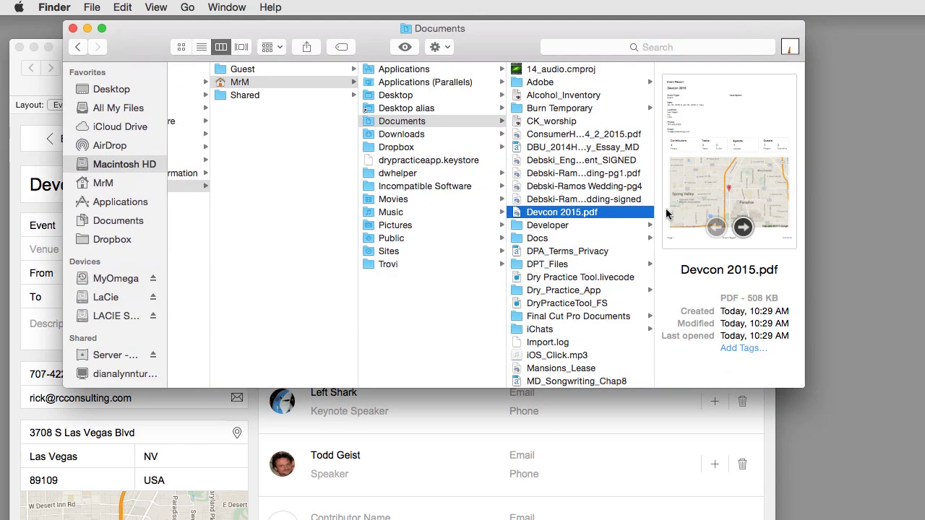
pyautogui.press('space')
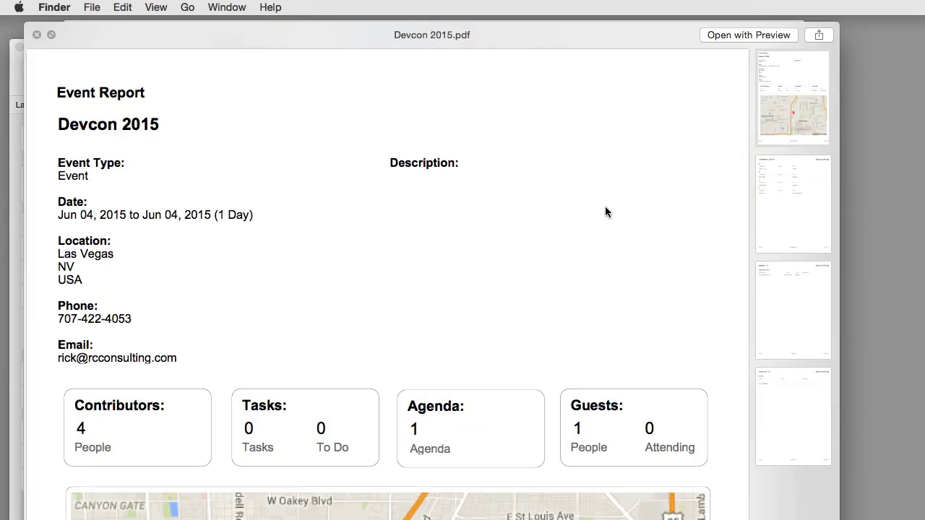
pyautogui.click(784, 197)
pyautogui.click(794, 334)
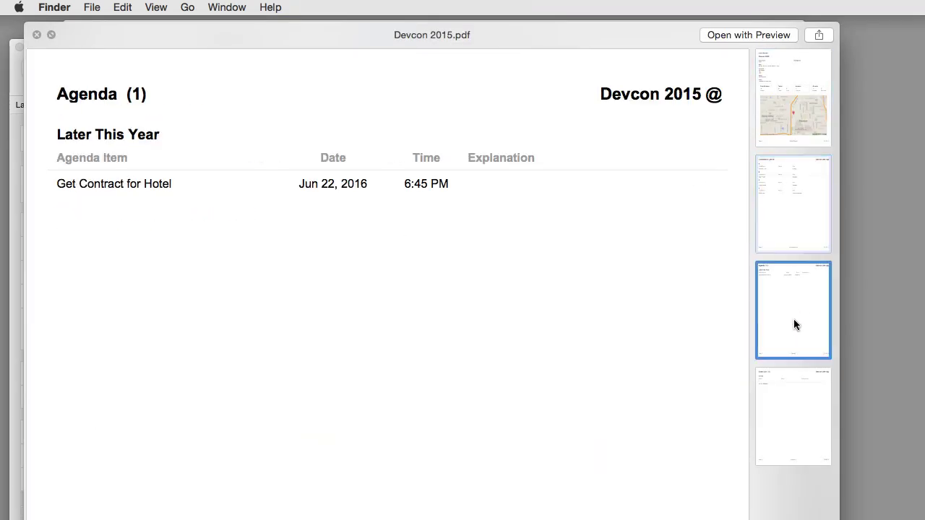
pyautogui.click(794, 415)
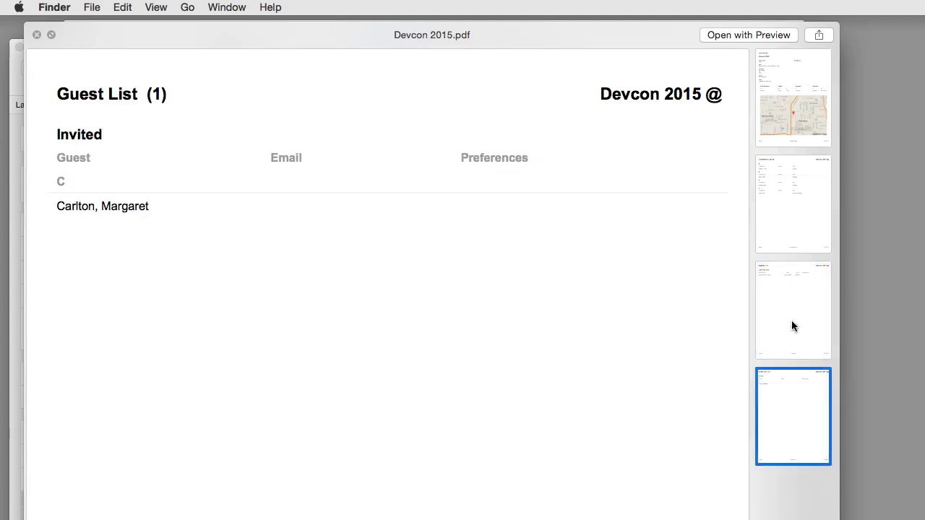
pyautogui.click(792, 325)
pyautogui.click(798, 195)
pyautogui.click(788, 100)
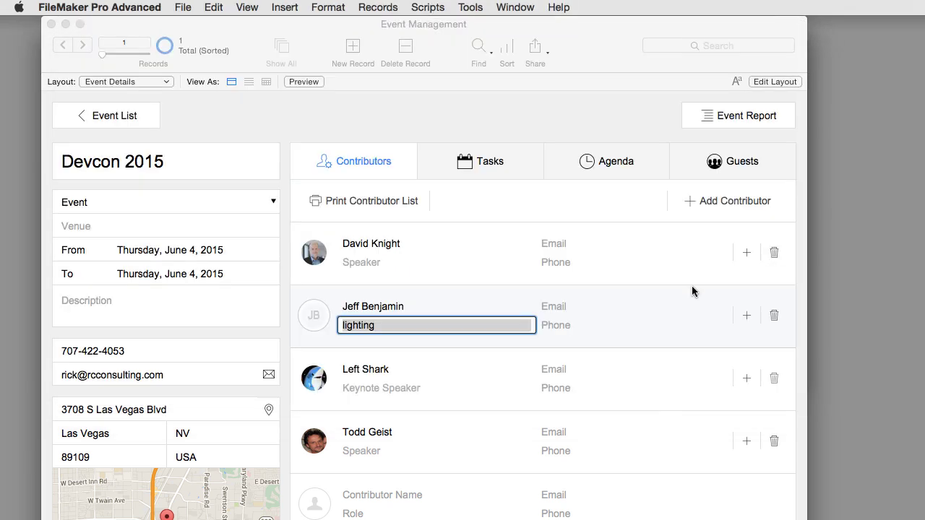
# - Send the Devcon 2015 event report by email from its output options
pyautogui.click(740, 117)
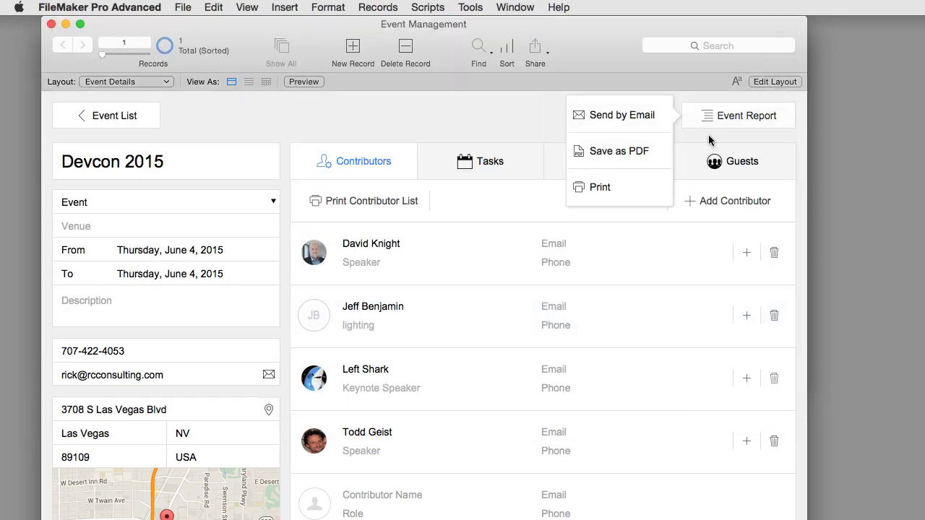
pyautogui.click(651, 117)
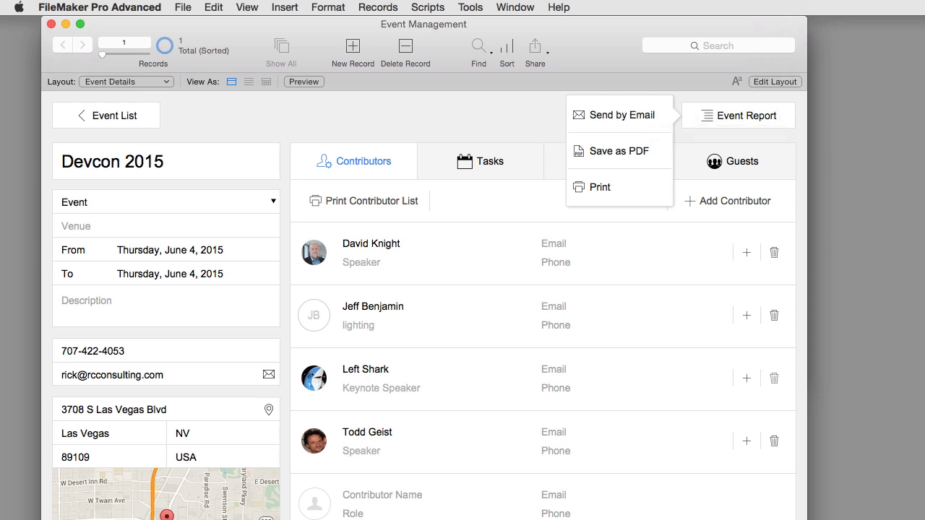